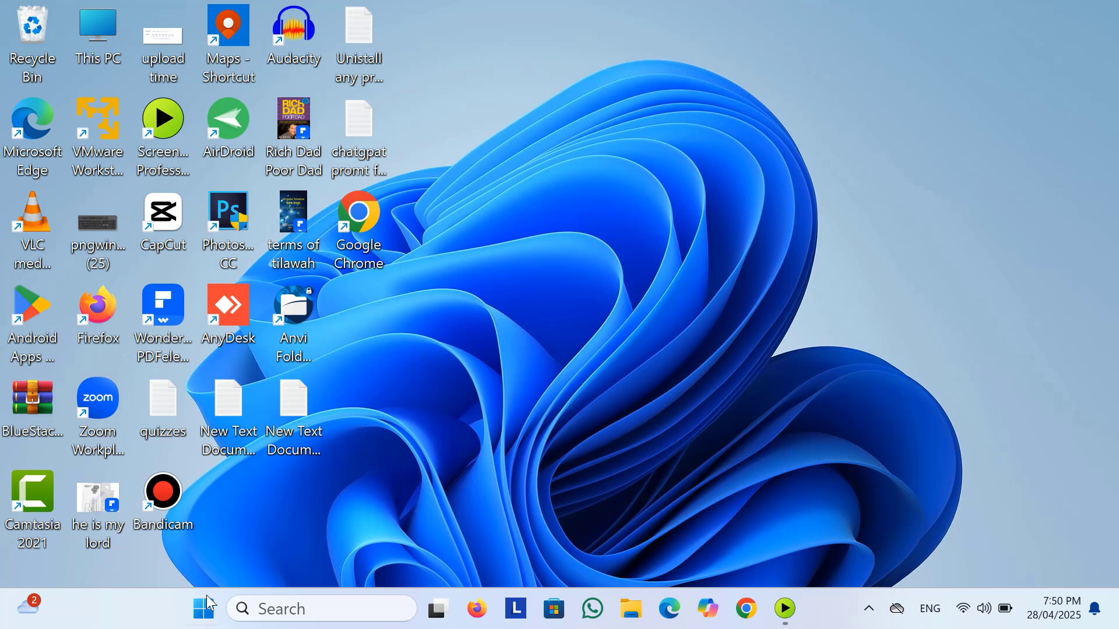
# Open the Network reset page under the advanced network settings in Windows Settings.
pyautogui.click(206, 617)
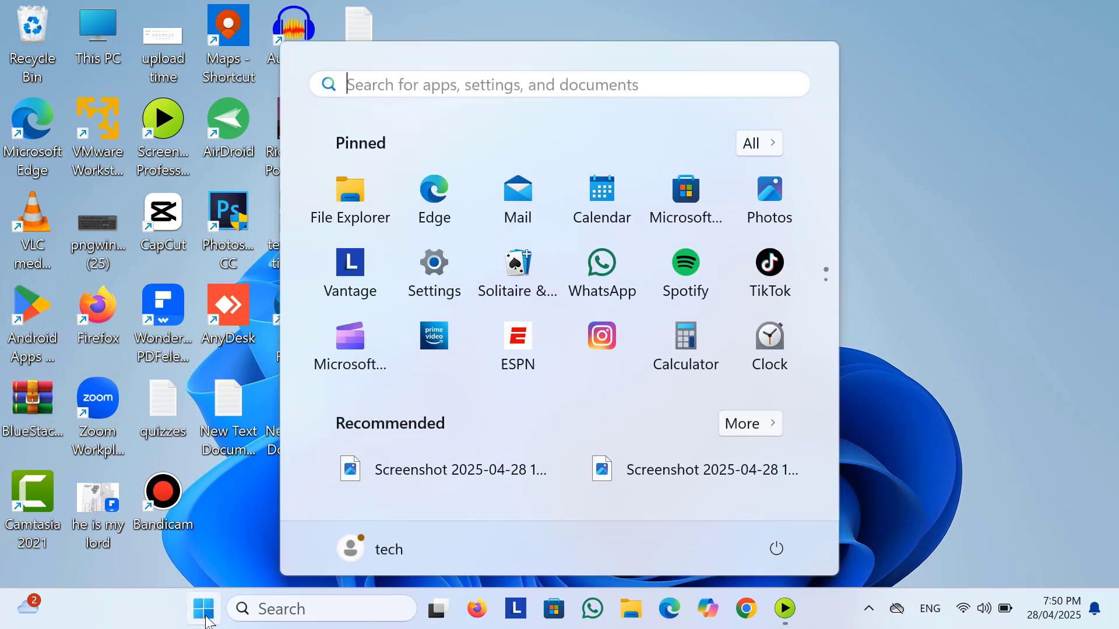
pyautogui.click(434, 274)
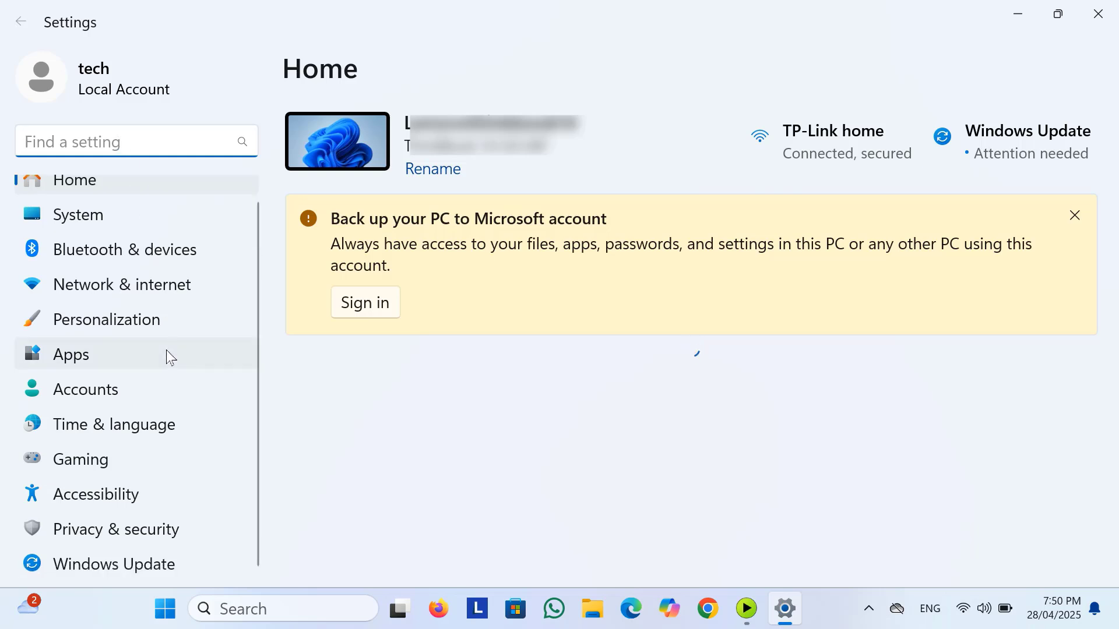
pyautogui.click(161, 286)
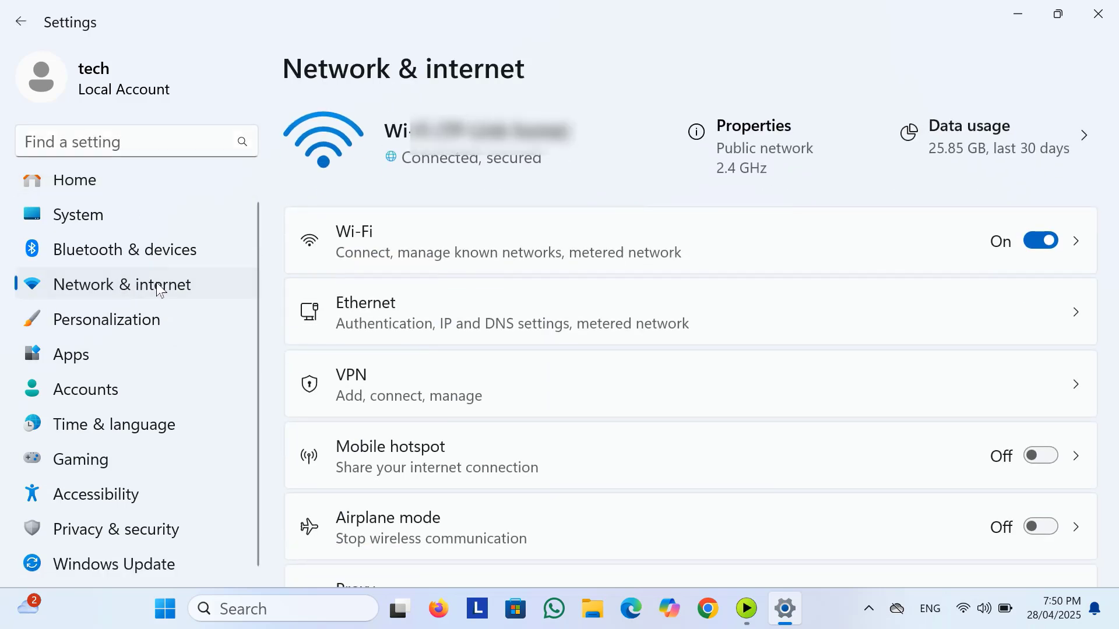
pyautogui.scroll(-1, 432, 369)
pyautogui.scroll(-3, 432, 369)
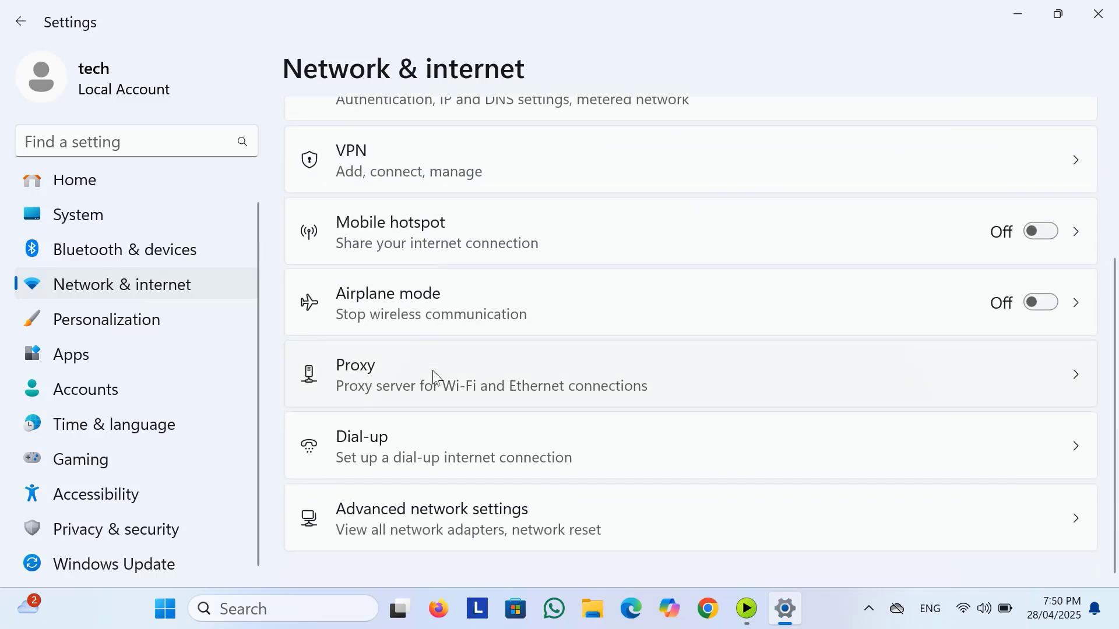
pyautogui.click(494, 524)
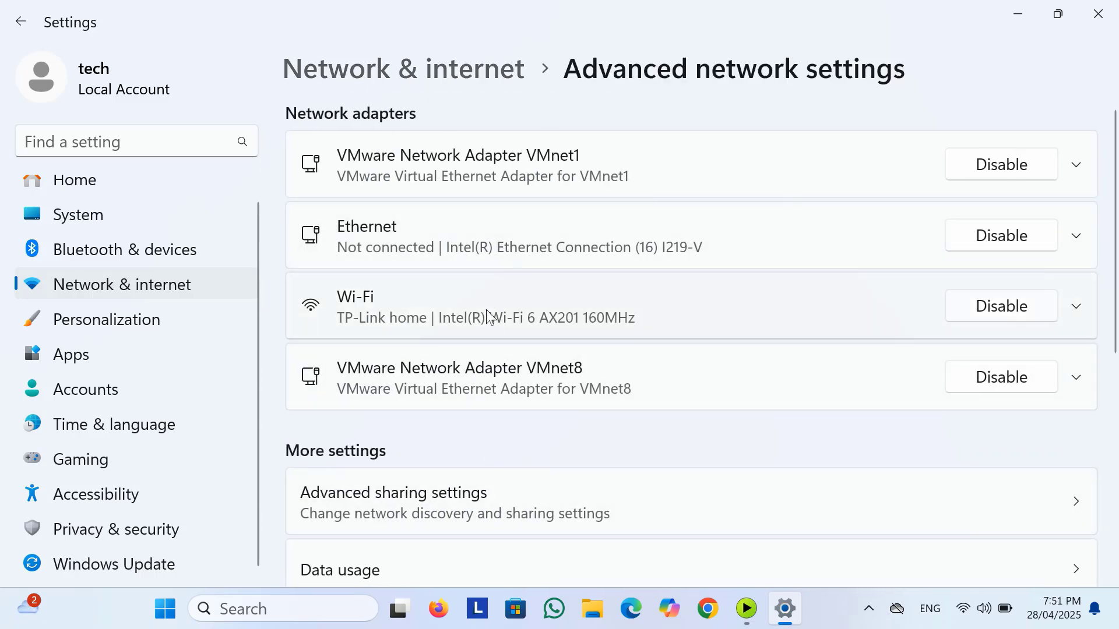
pyautogui.scroll(-5, 485, 326)
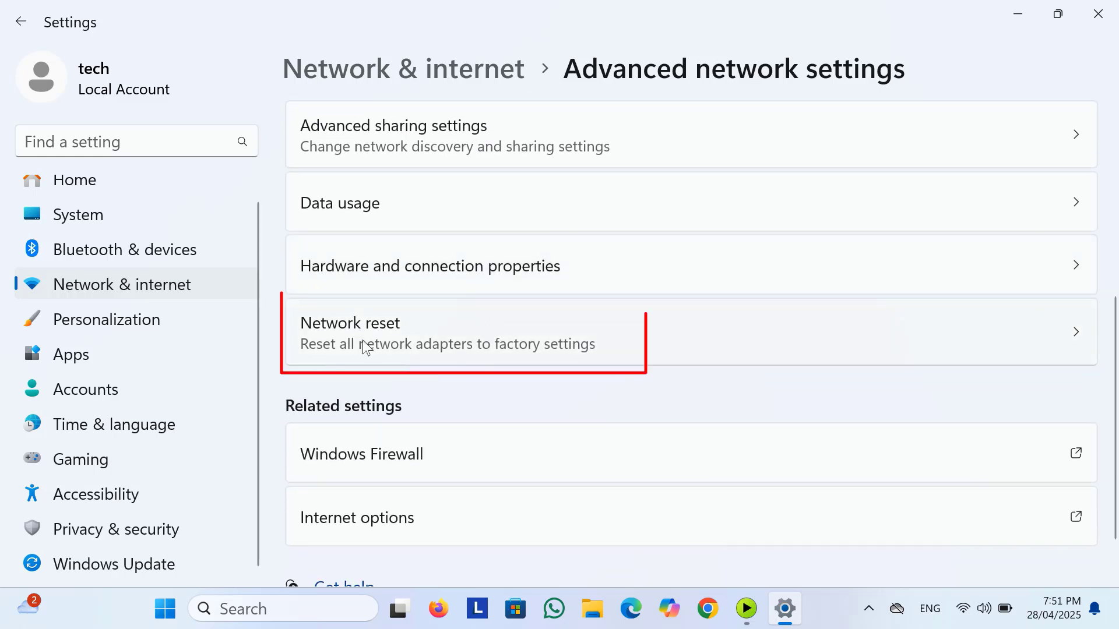
pyautogui.click(614, 344)
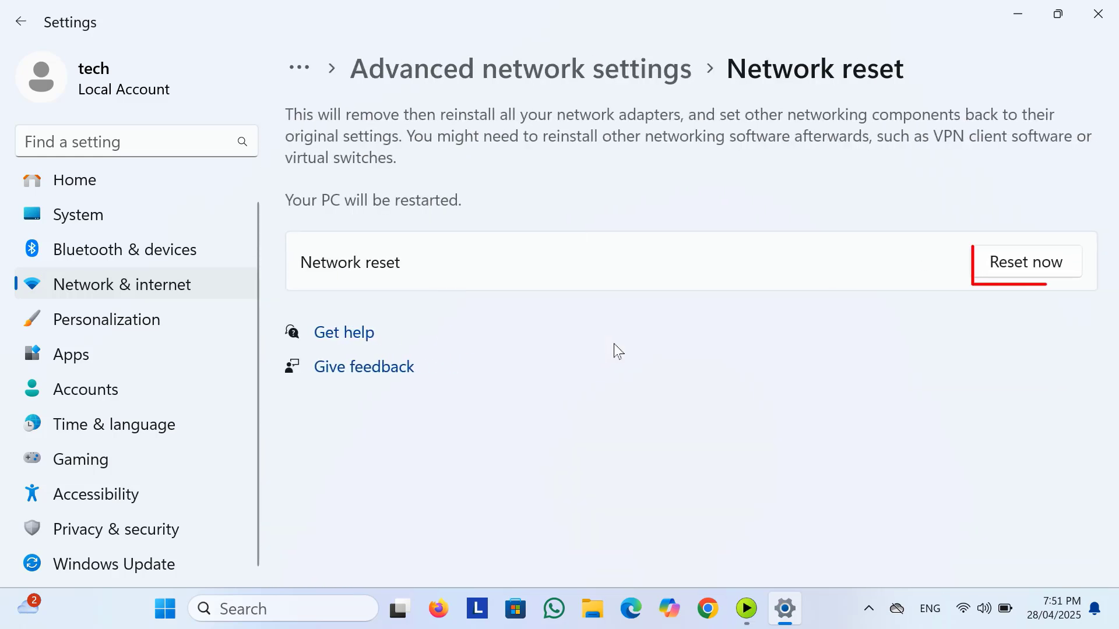
# Reset all network adapters to factory settings, dismiss the sign-out notice and minimize Settings.
pyautogui.click(1025, 269)
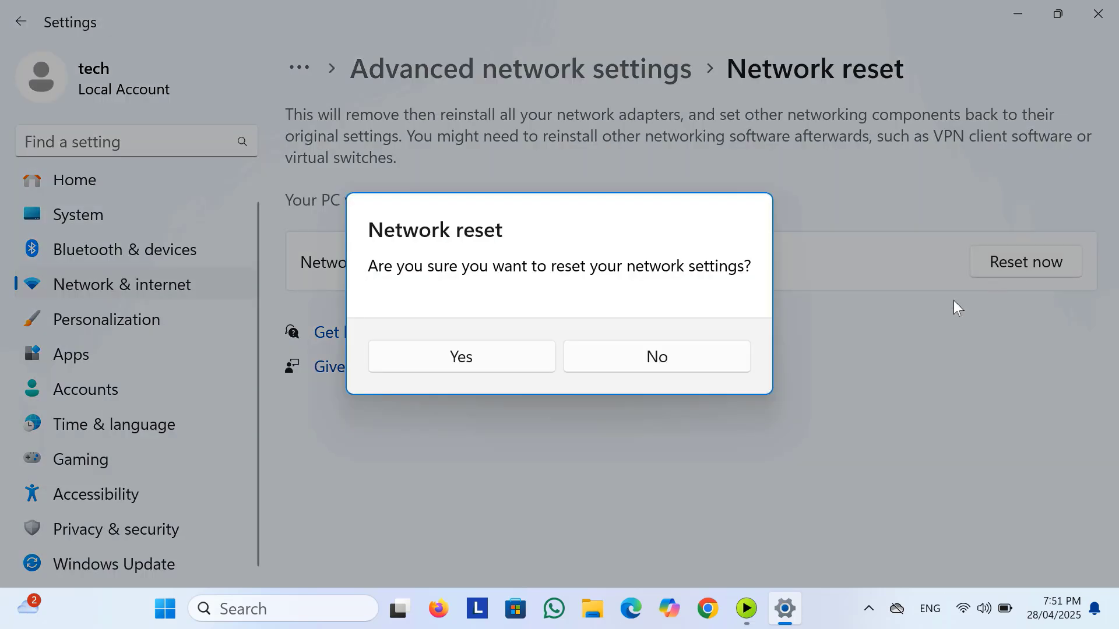
pyautogui.click(485, 359)
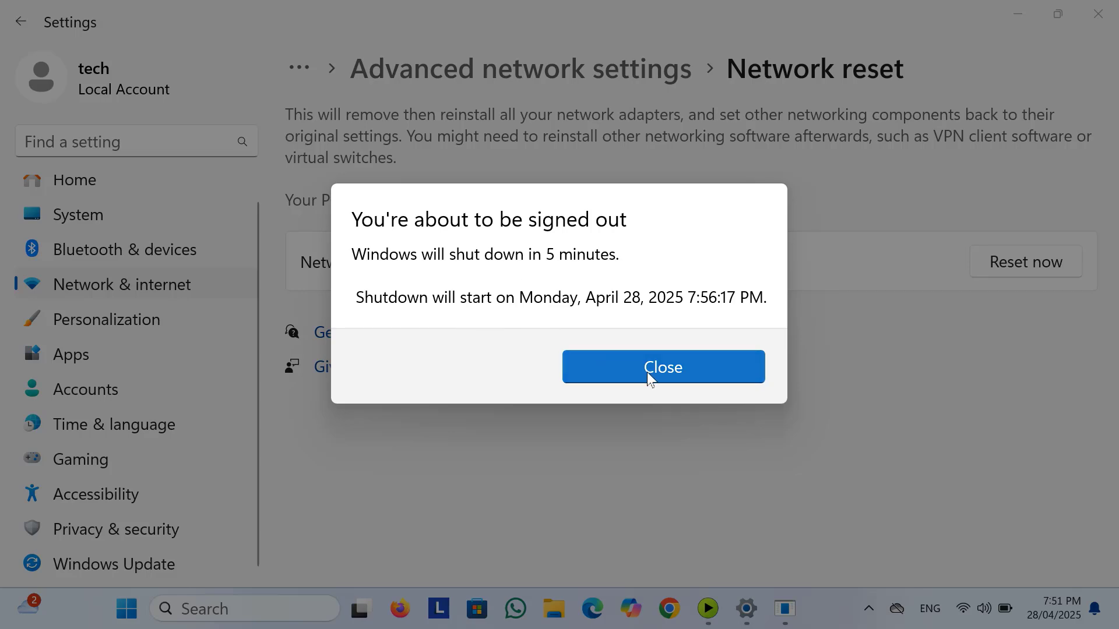
pyautogui.click(673, 369)
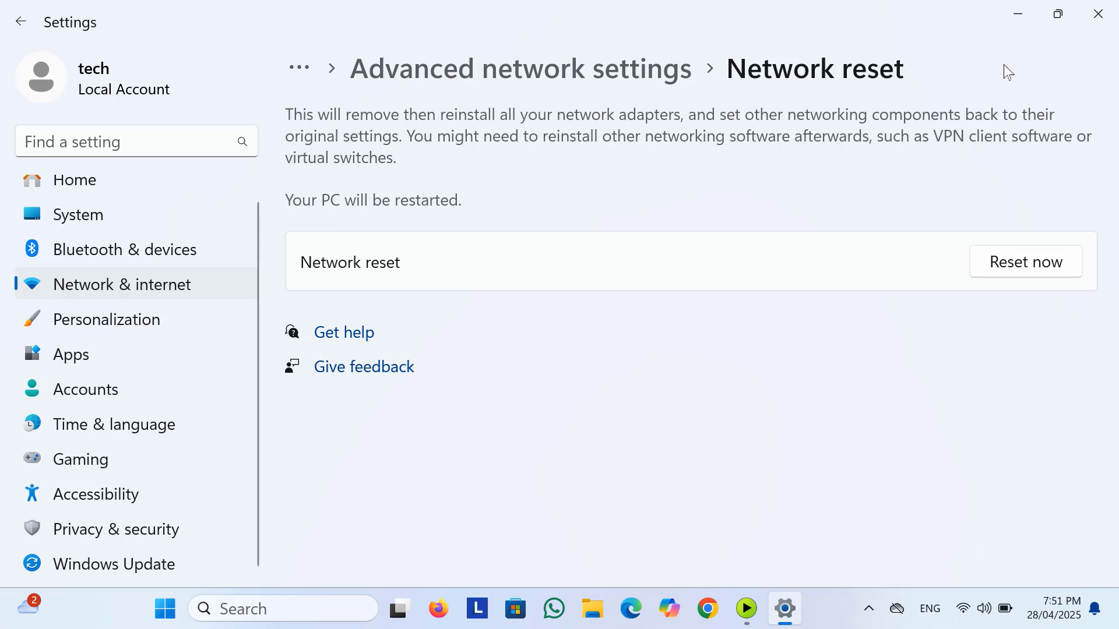
pyautogui.click(1019, 14)
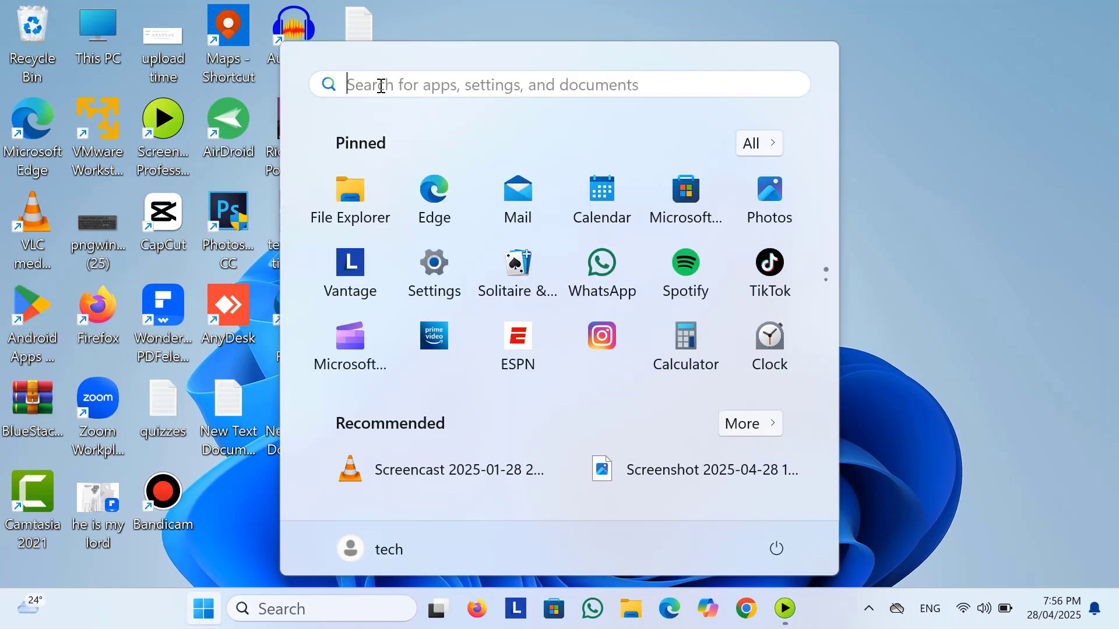
# Search for "device manager", open Device Manager and expand the Network adapters category.
pyautogui.write('dev')
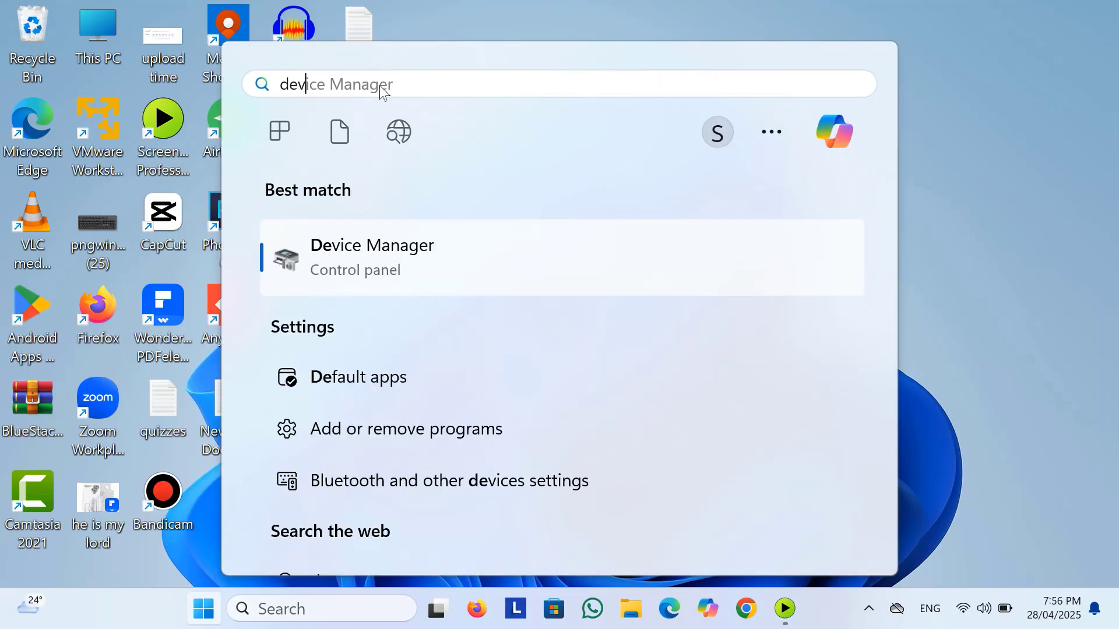
pyautogui.write('ice manager')
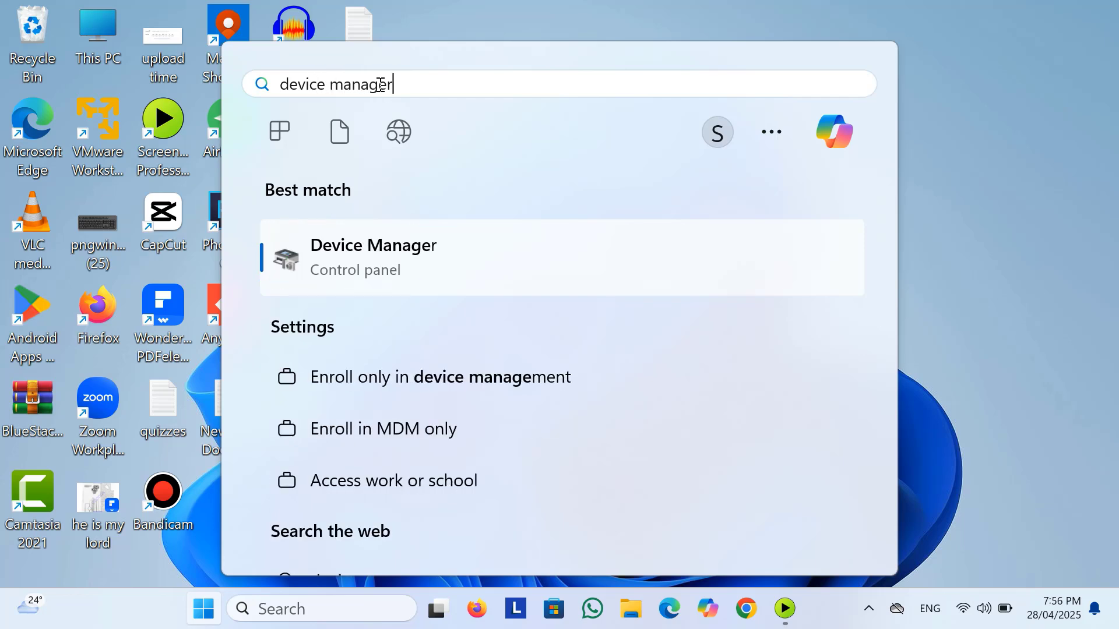
pyautogui.click(402, 267)
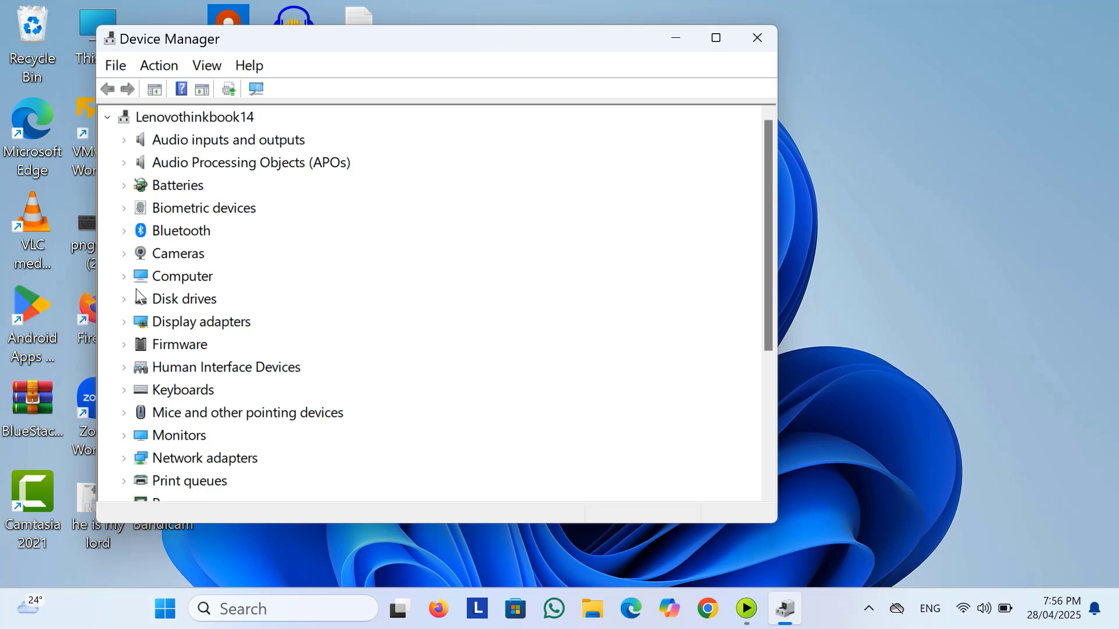
pyautogui.scroll(-2, 137, 289)
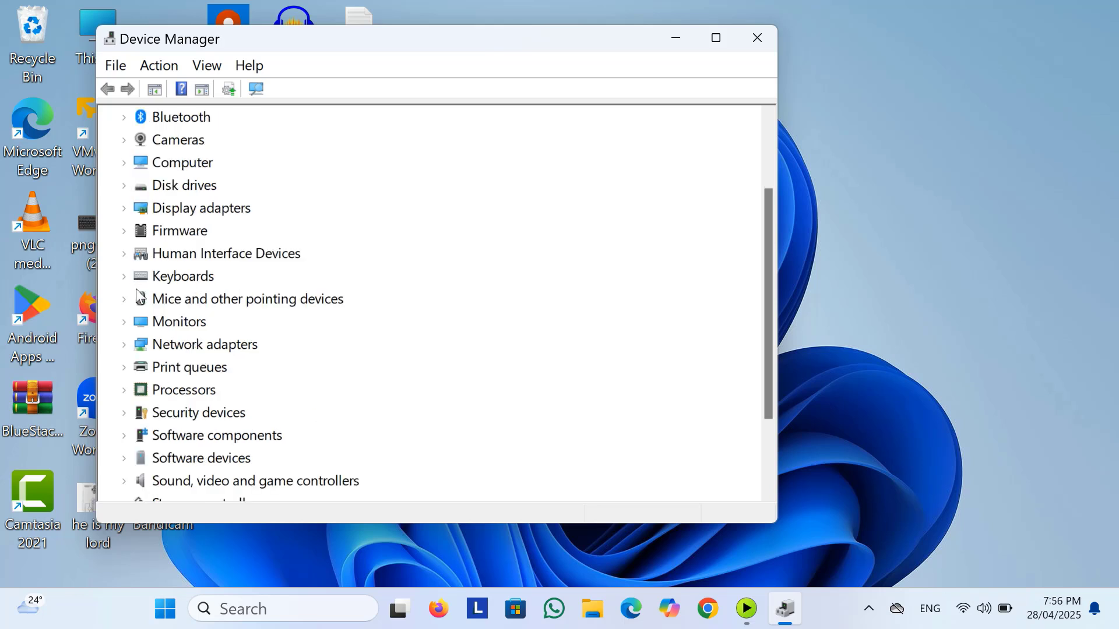
pyautogui.click(127, 348)
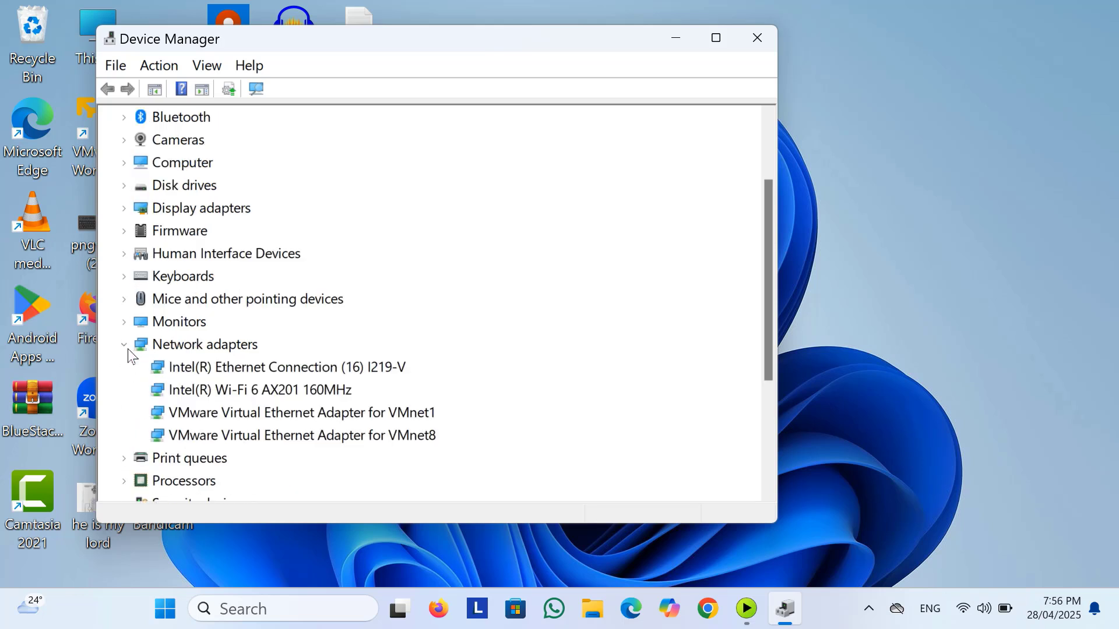
# Update the Intel(R) Wi-Fi 6 AX201 160MHz driver by browsing the computer's Documents folder, then close Device Manager.
pyautogui.click(270, 369)
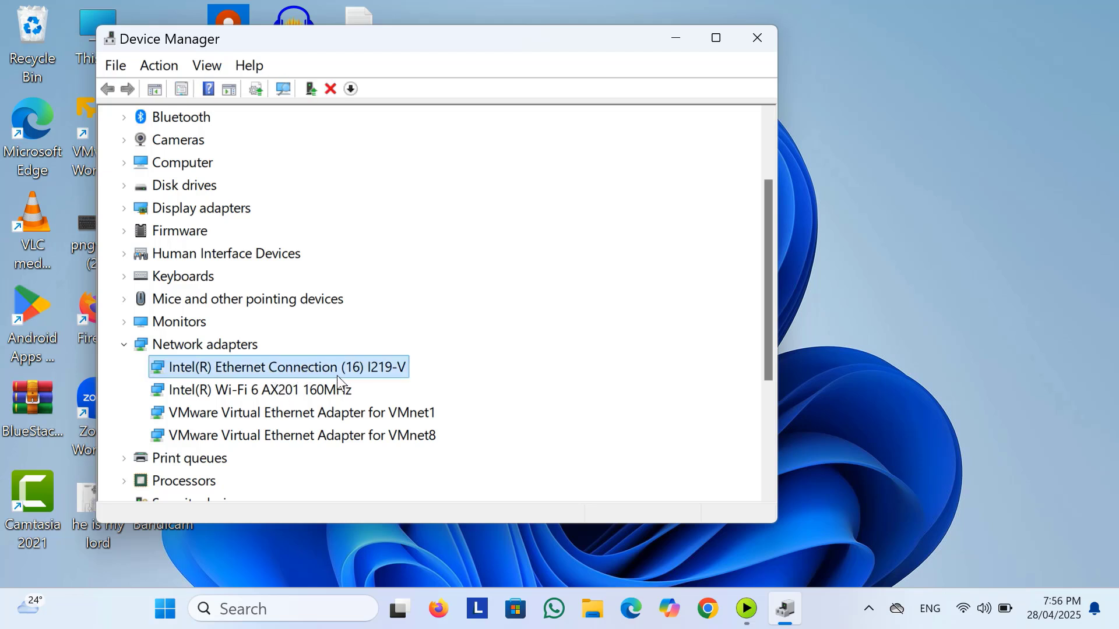
pyautogui.click(314, 388)
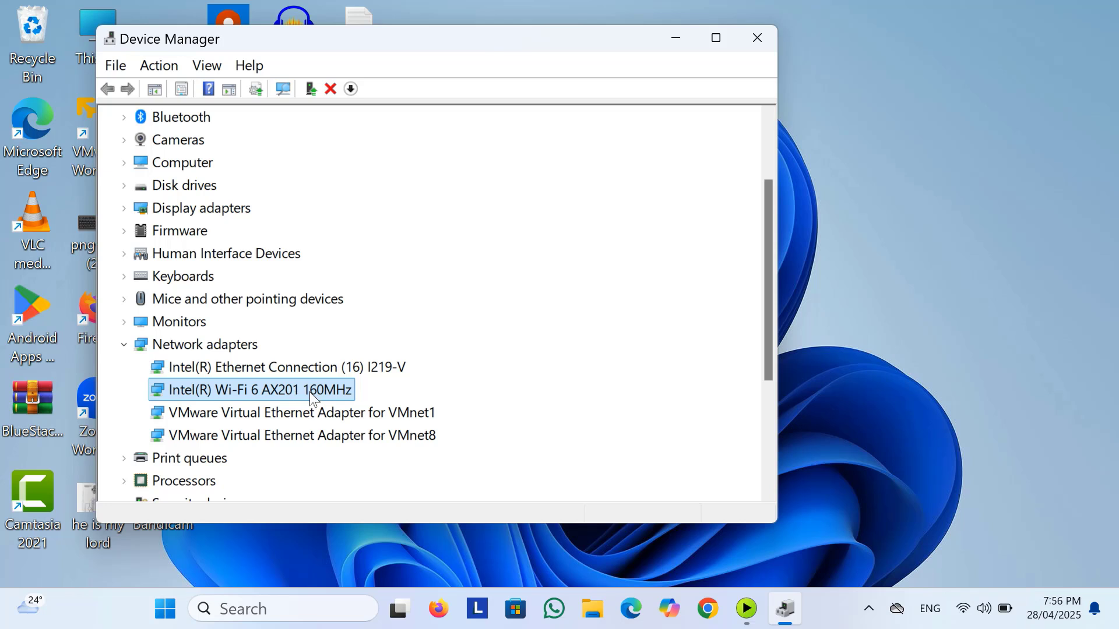
pyautogui.rightClick(312, 398)
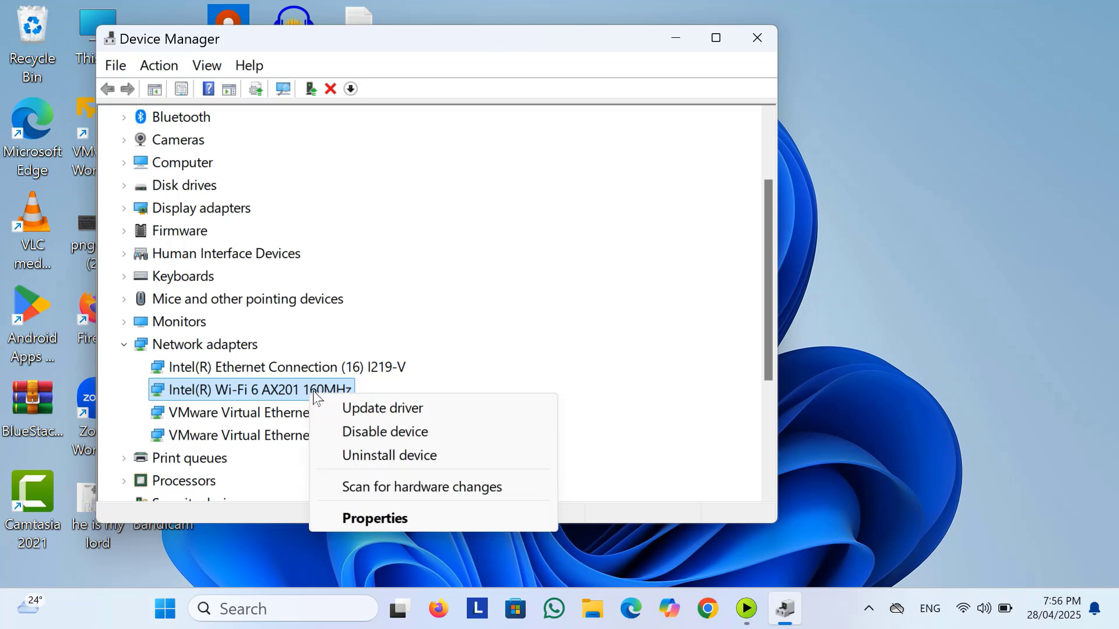
pyautogui.click(372, 410)
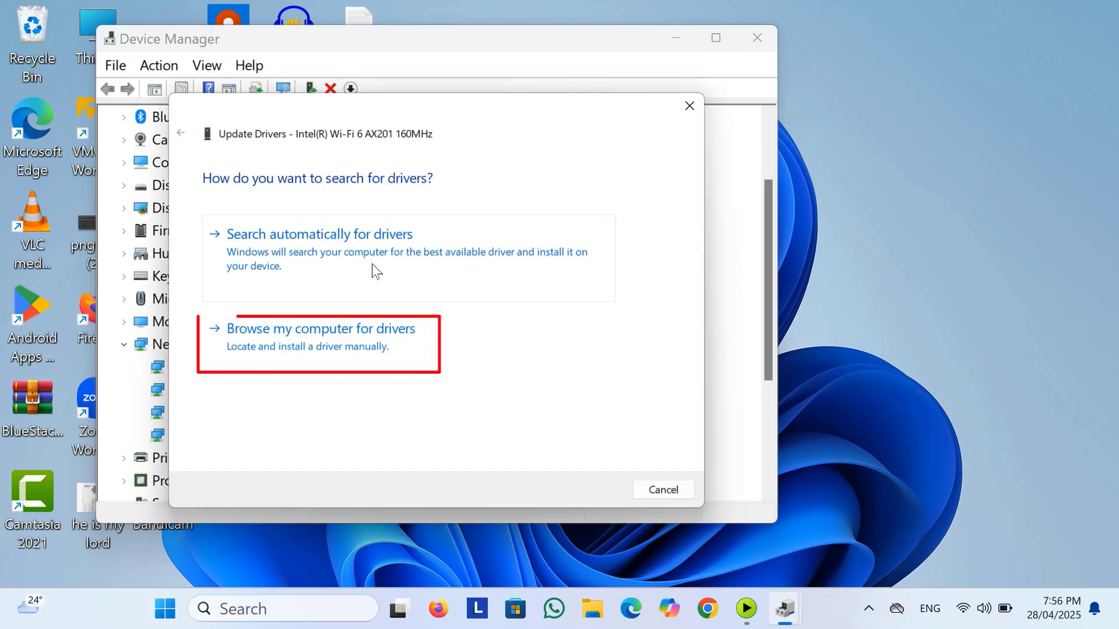
pyautogui.click(353, 344)
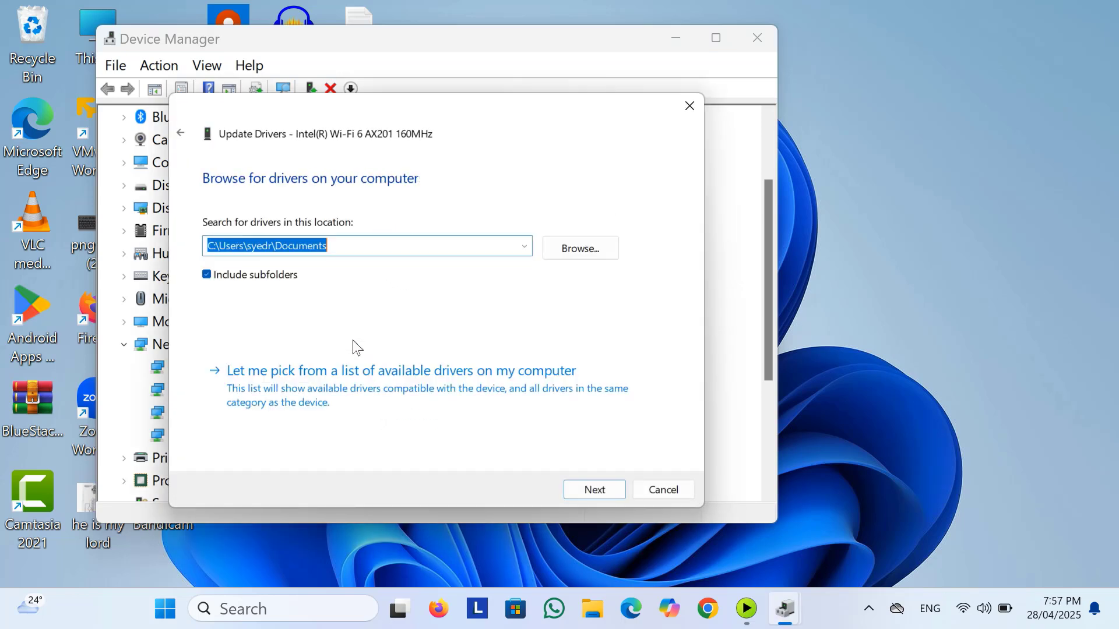
pyautogui.click(594, 490)
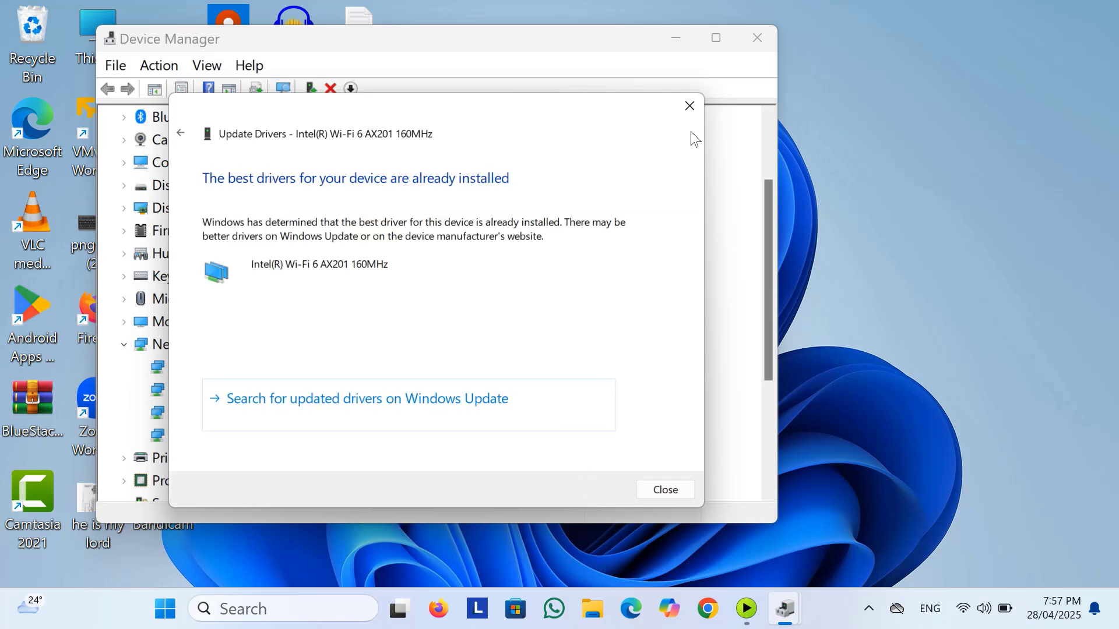
pyautogui.click(690, 107)
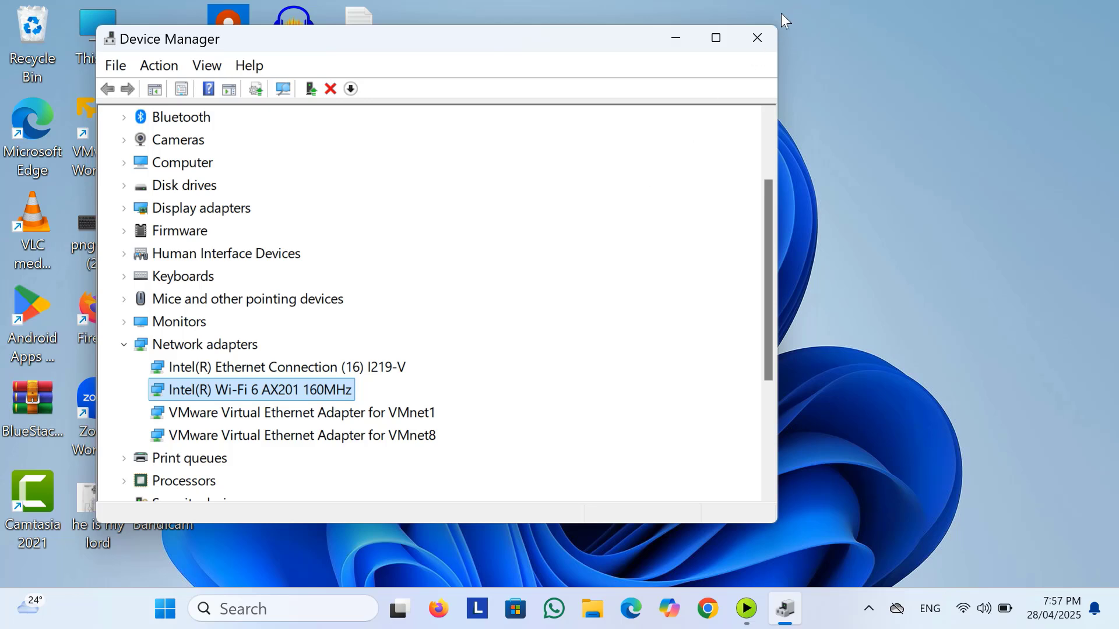
pyautogui.click(757, 35)
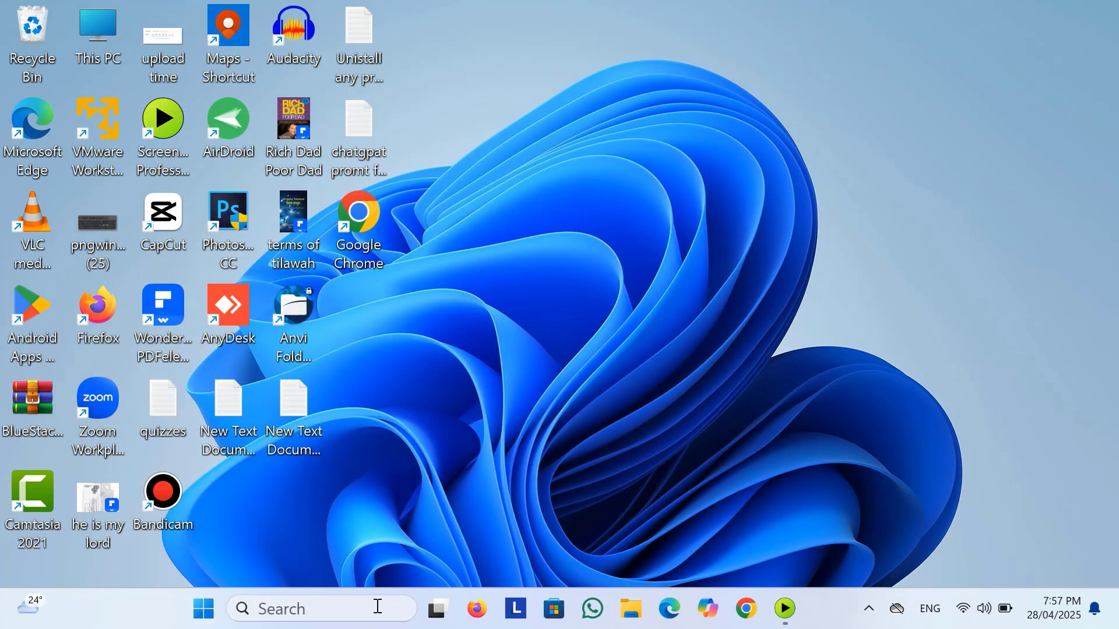
# Open Control Panel and go through Network and Sharing Center to the adapter settings.
pyautogui.click(369, 607)
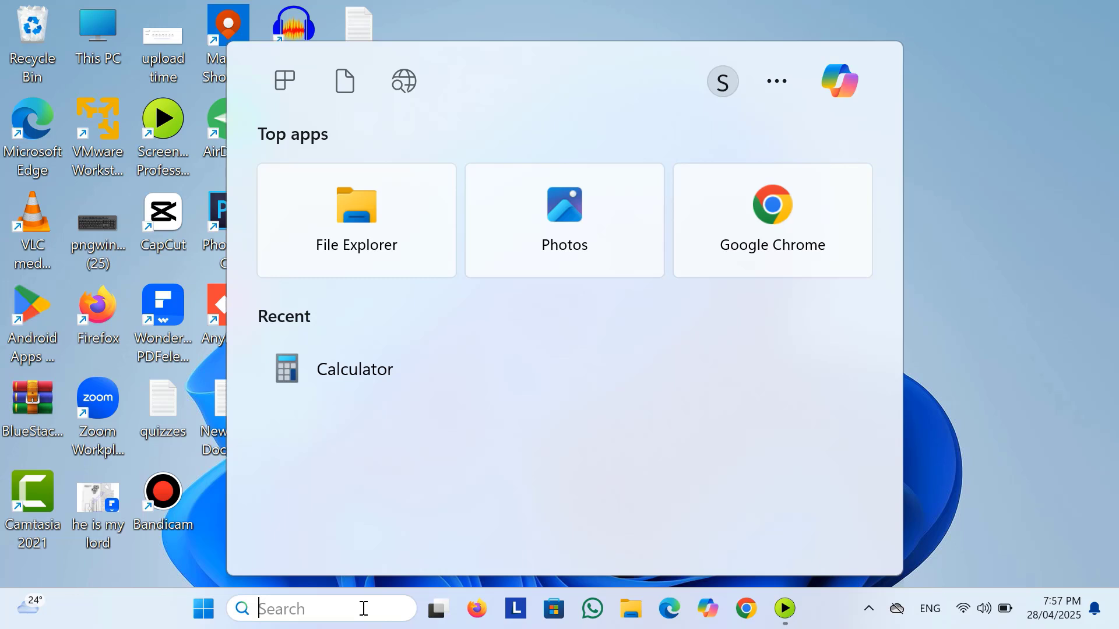
pyautogui.write('control')
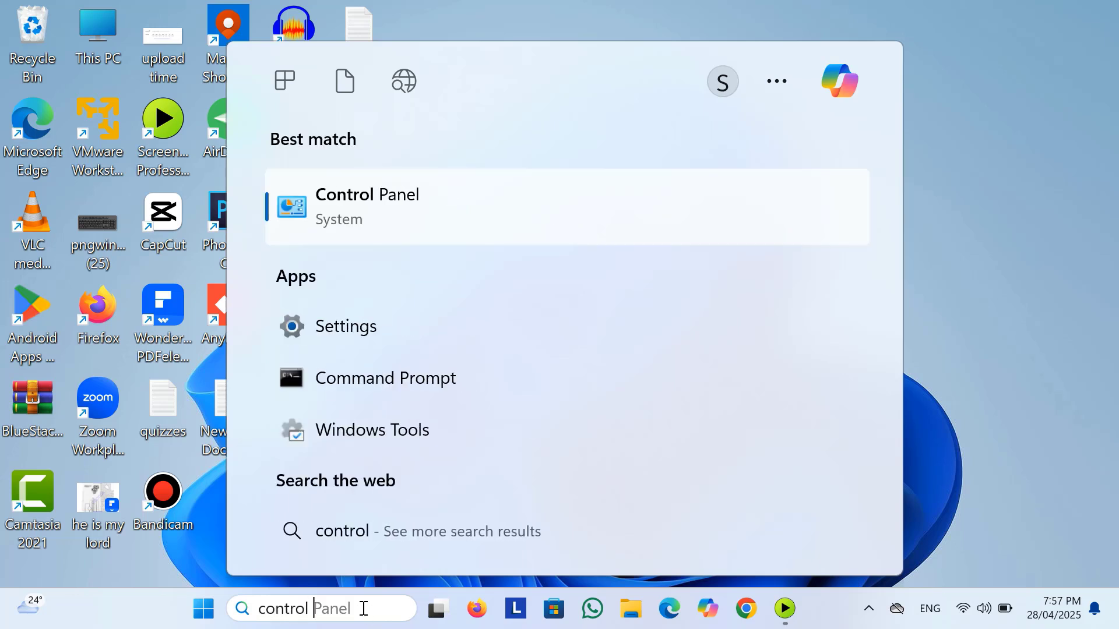
pyautogui.write(' panel')
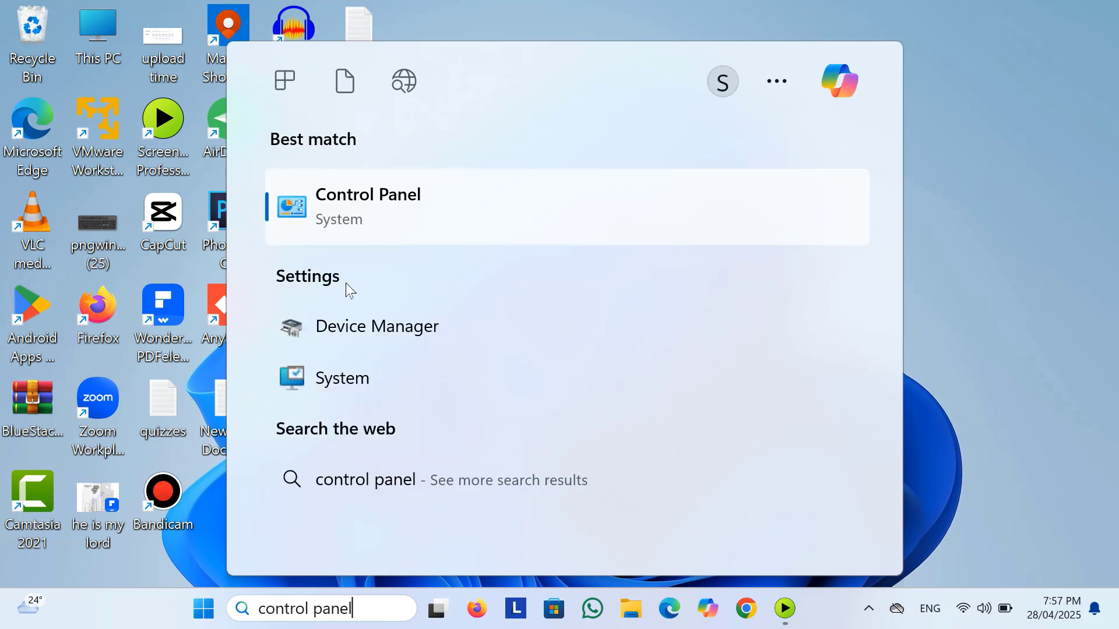
pyautogui.click(406, 205)
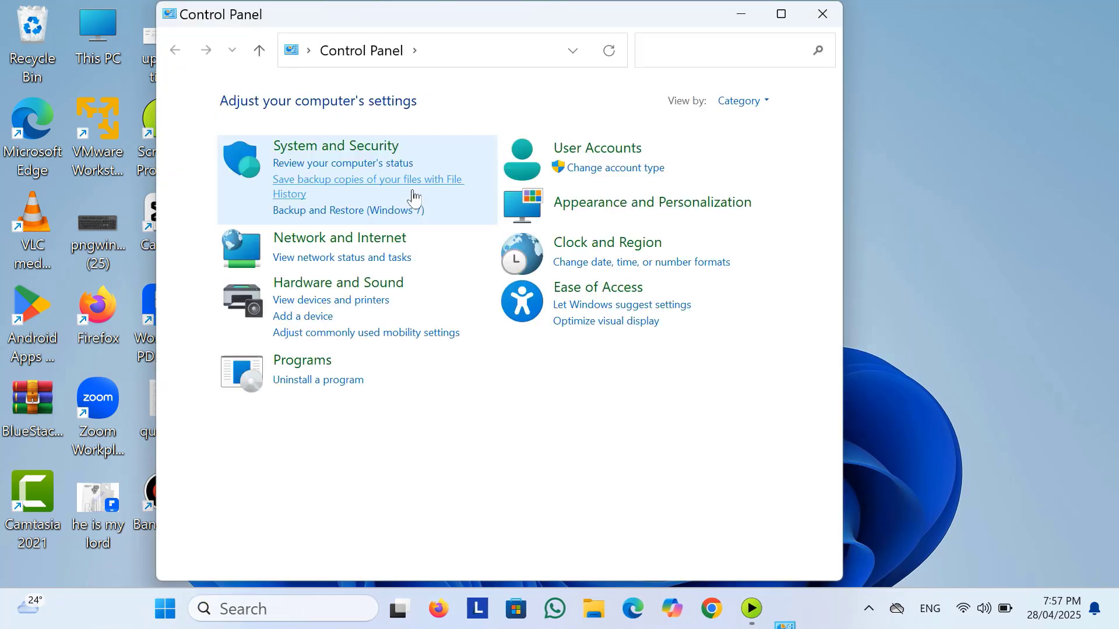
pyautogui.click(335, 248)
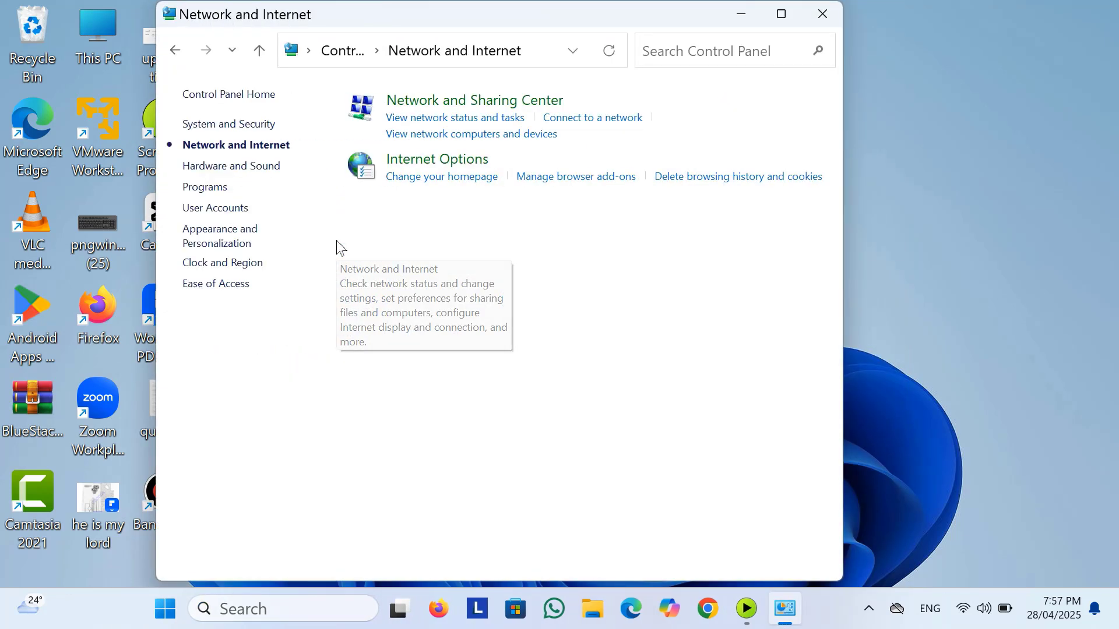
pyautogui.click(499, 100)
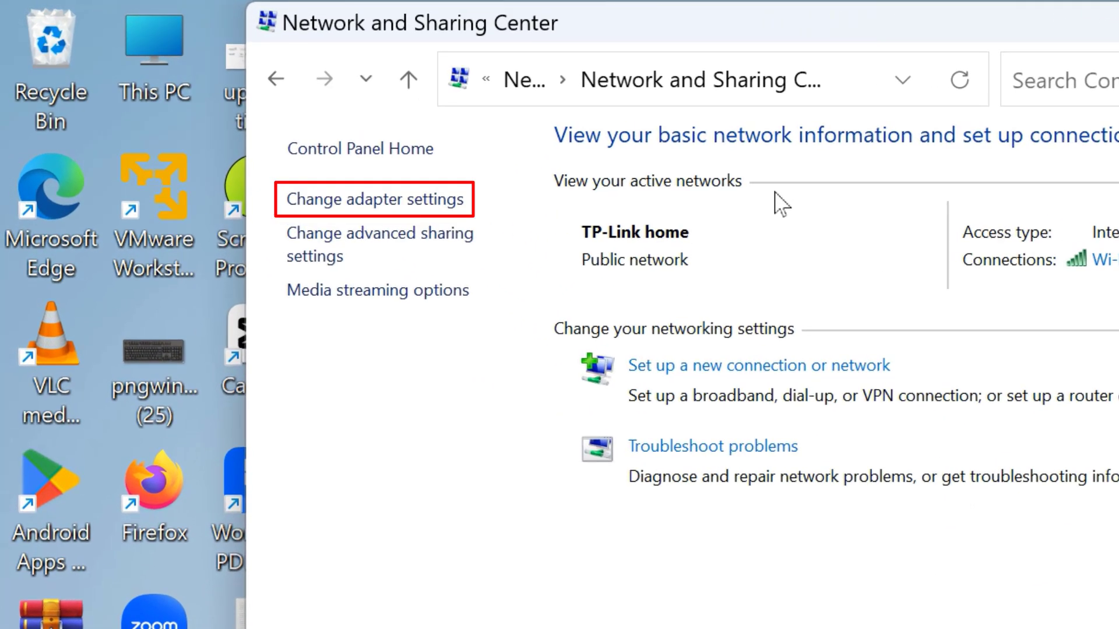
pyautogui.click(408, 201)
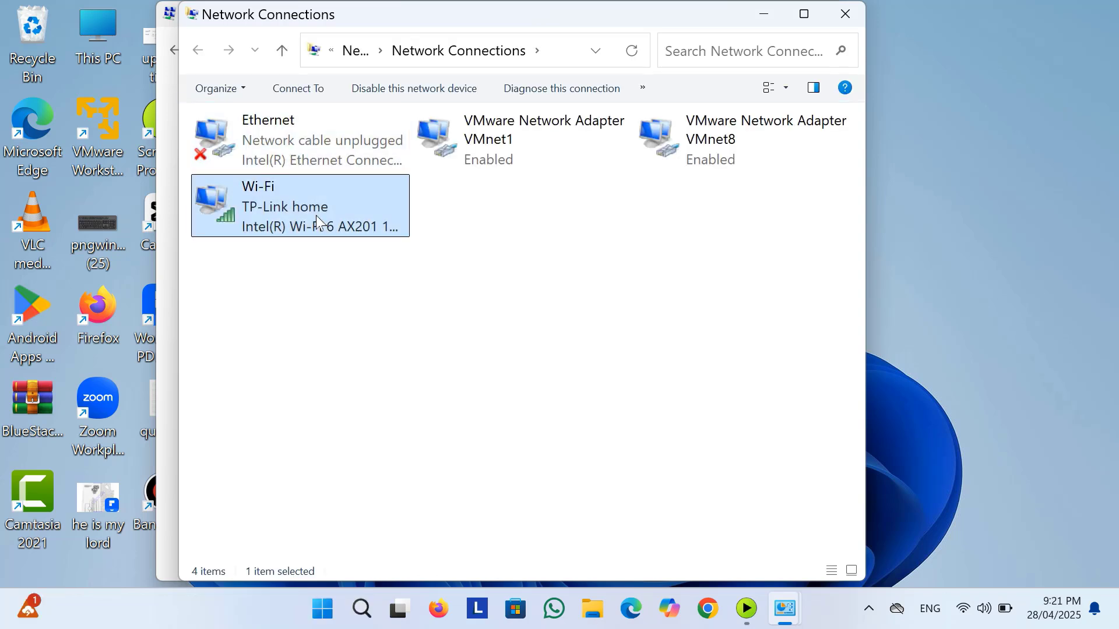
# Open the Internet Protocol Version 4 (TCP/IPv4) properties of the Wi-Fi connection.
pyautogui.rightClick(317, 217)
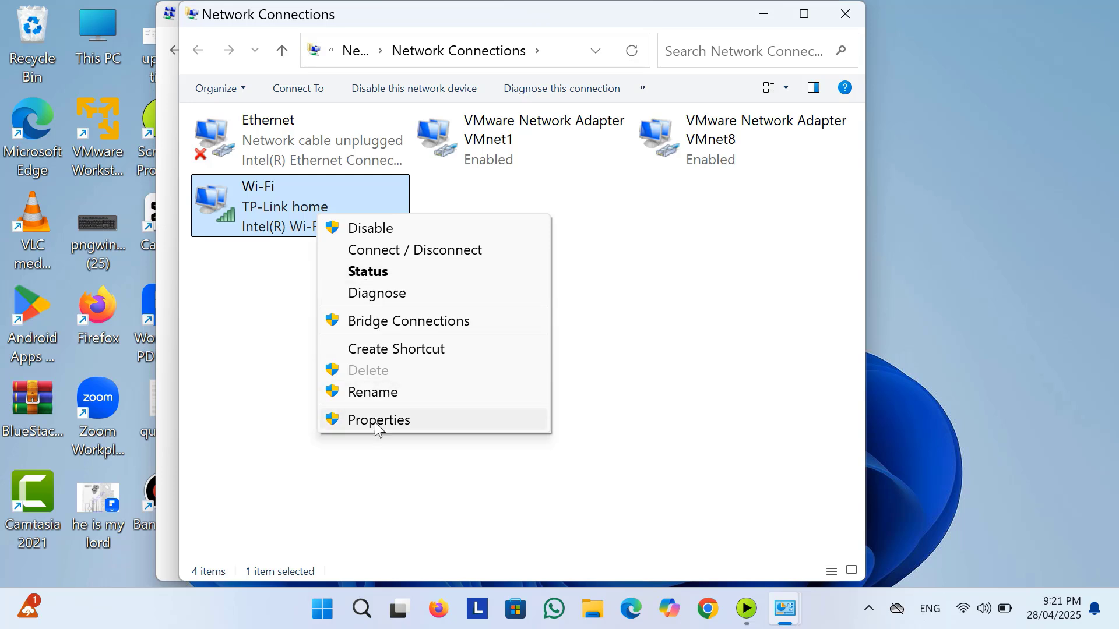
pyautogui.click(417, 423)
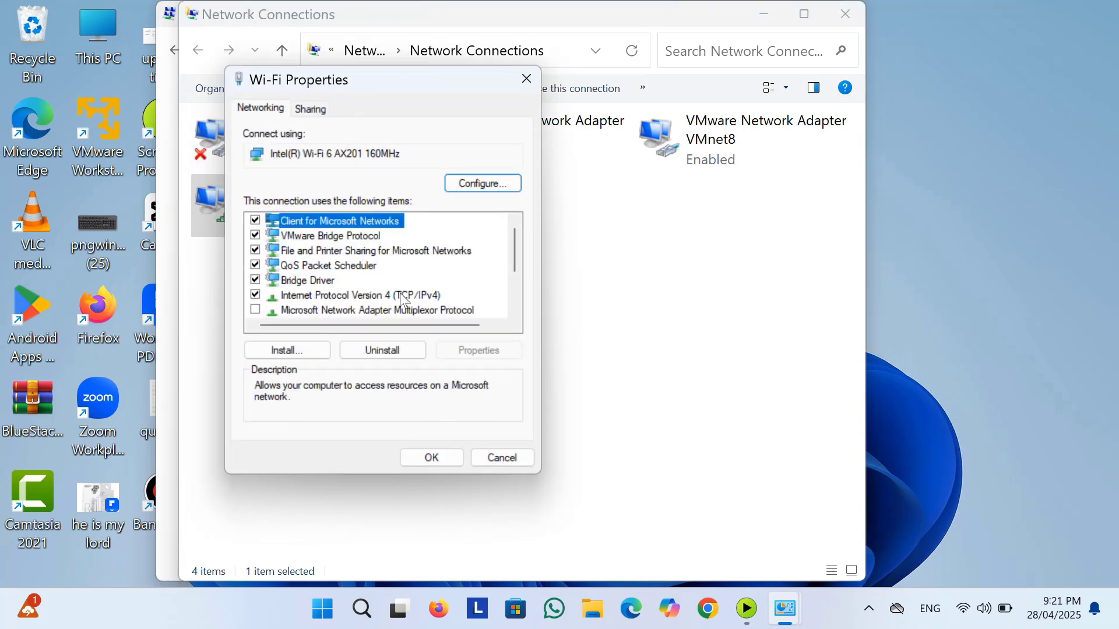
pyautogui.click(376, 297)
pyautogui.doubleClick(375, 295)
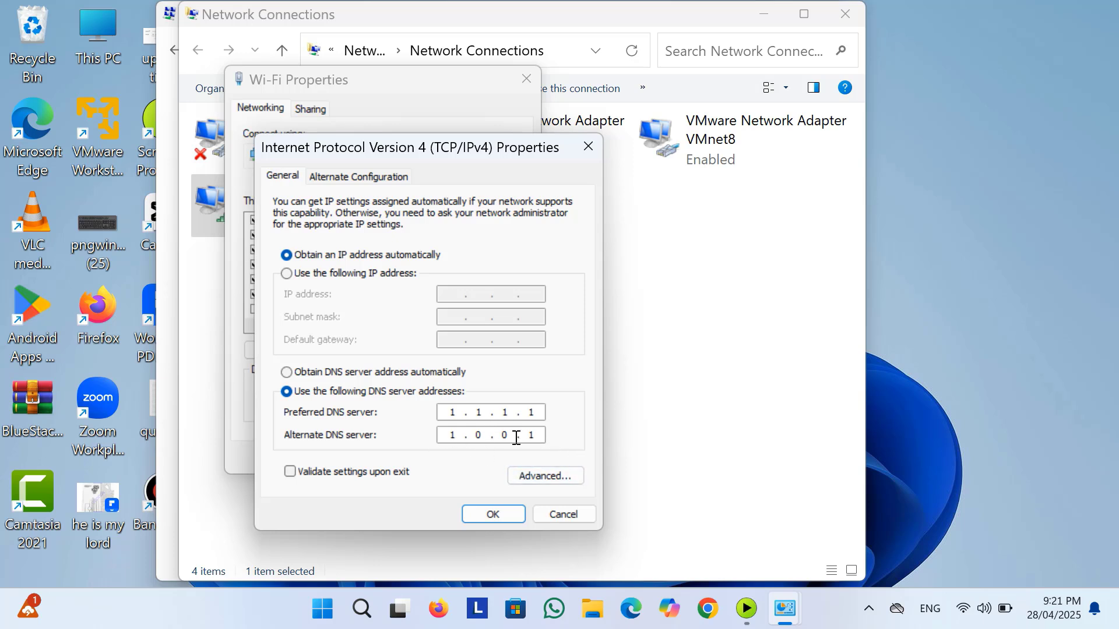
# Search for Command Prompt and run it as administrator, allowing it to make changes to the device.
pyautogui.press('super+s')
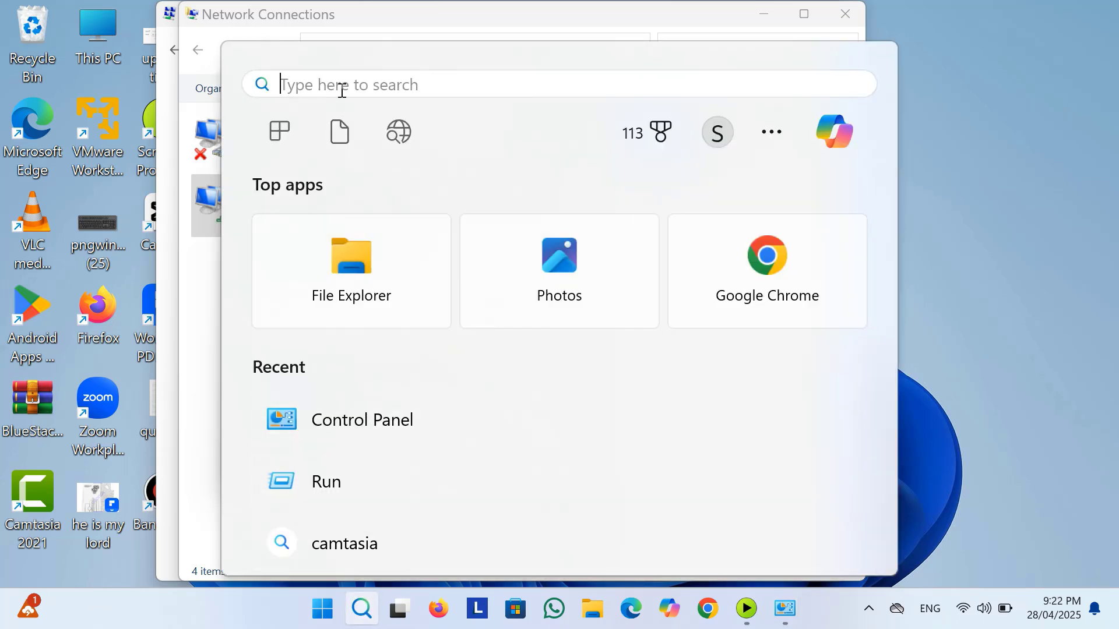
pyautogui.write('comman')
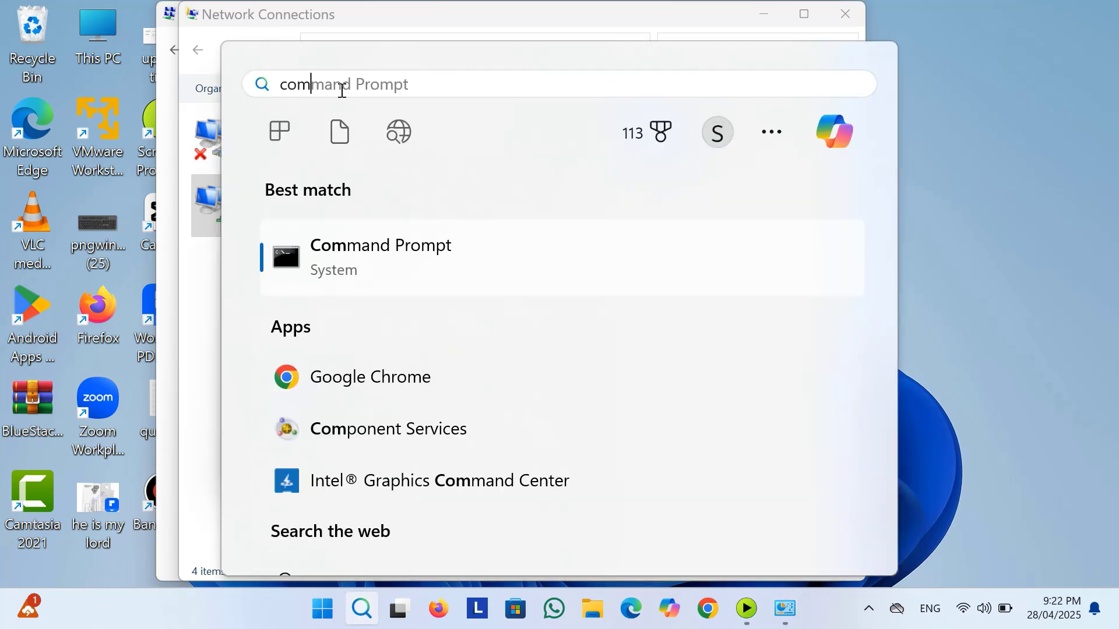
pyautogui.rightClick(494, 265)
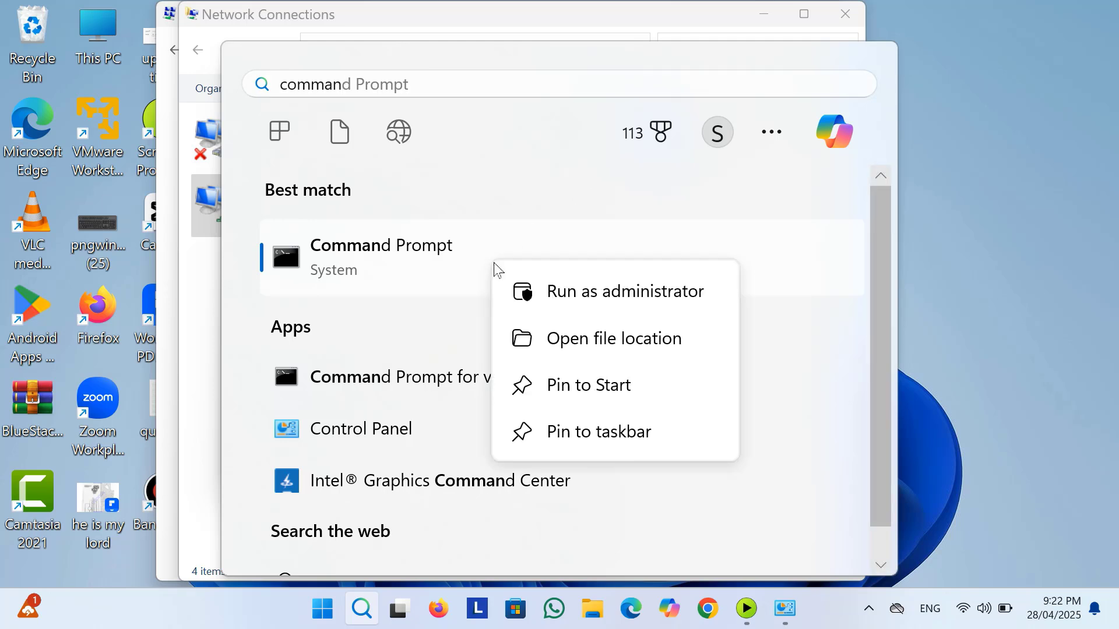
pyautogui.click(566, 298)
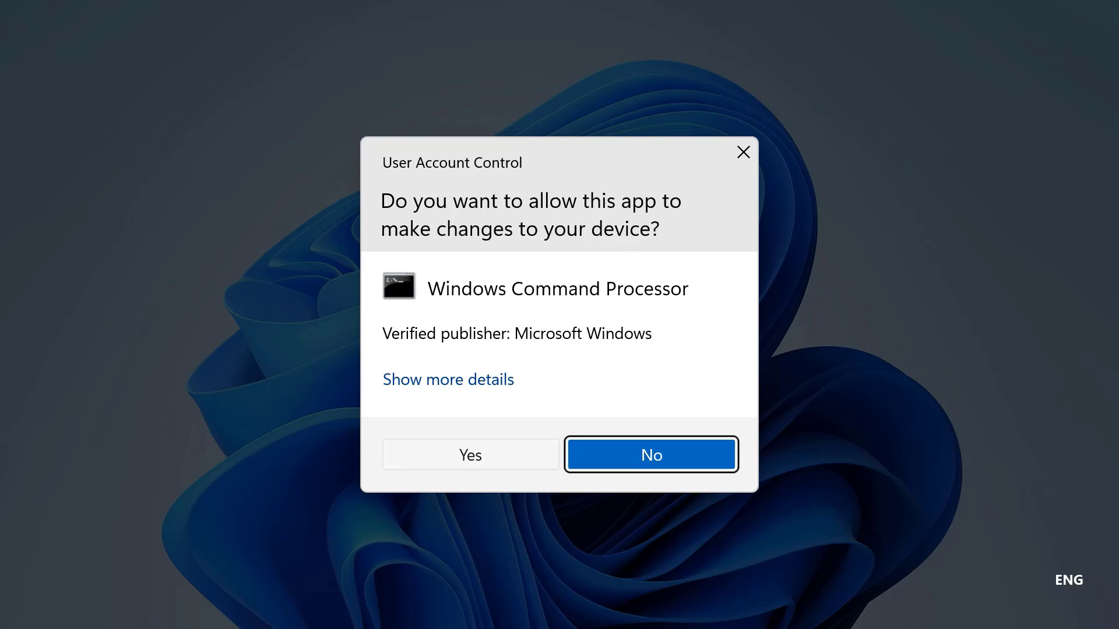
pyautogui.click(469, 456)
pyautogui.moveTo(575, 118); pyautogui.dragTo(575, 102)
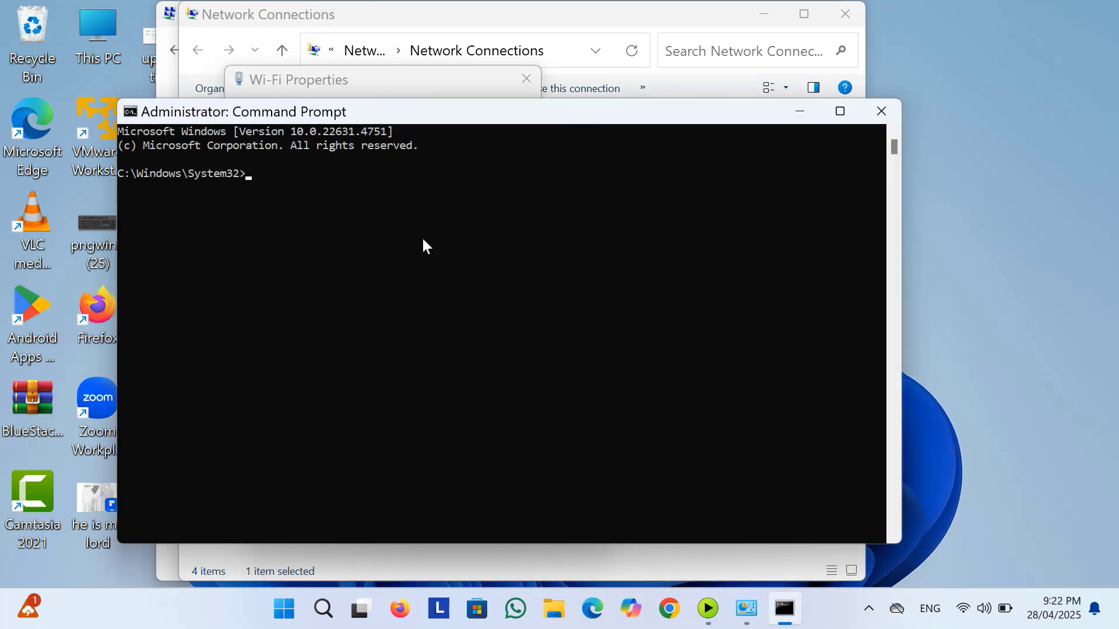
# Ping 8.8.8.8 from the command line and examine the average round-trip time.
pyautogui.write('ping 8.8.8.8')
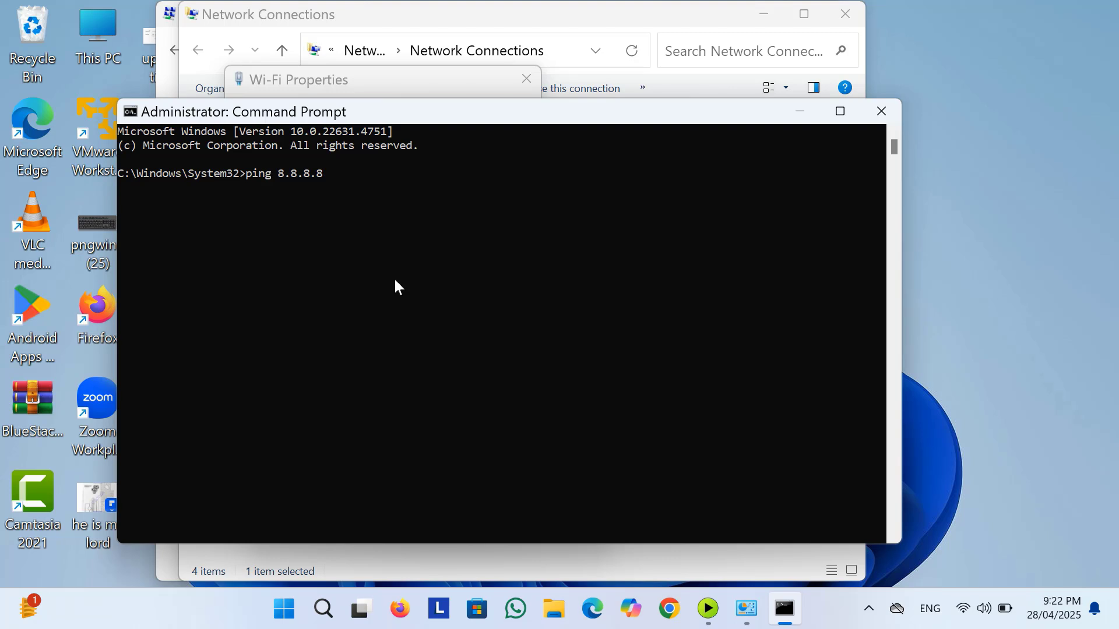
pyautogui.press('Return')
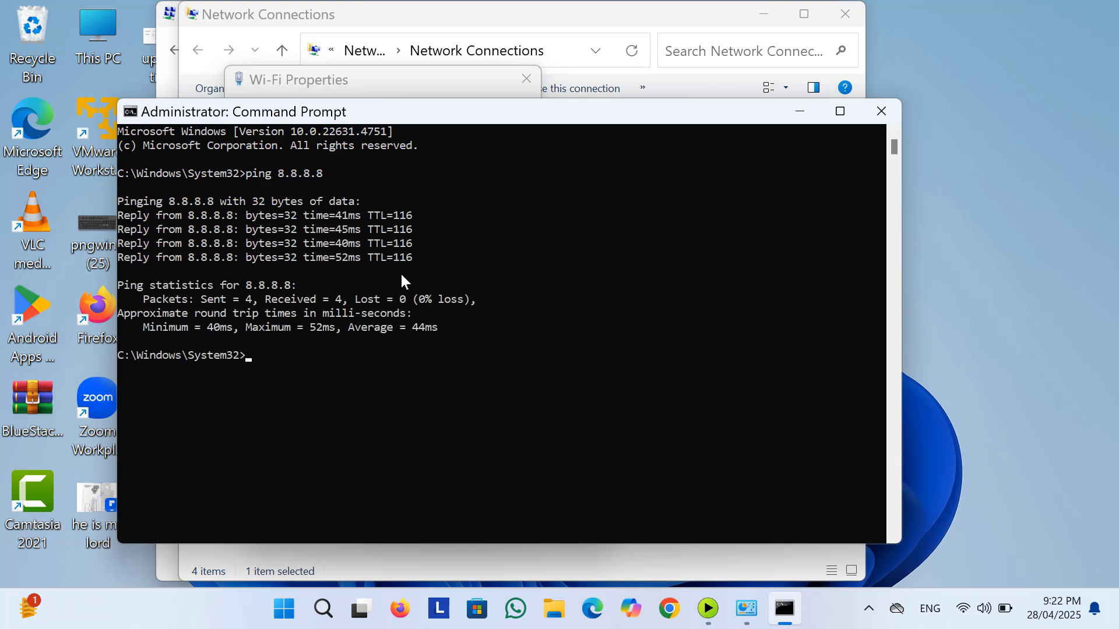
pyautogui.click(405, 325)
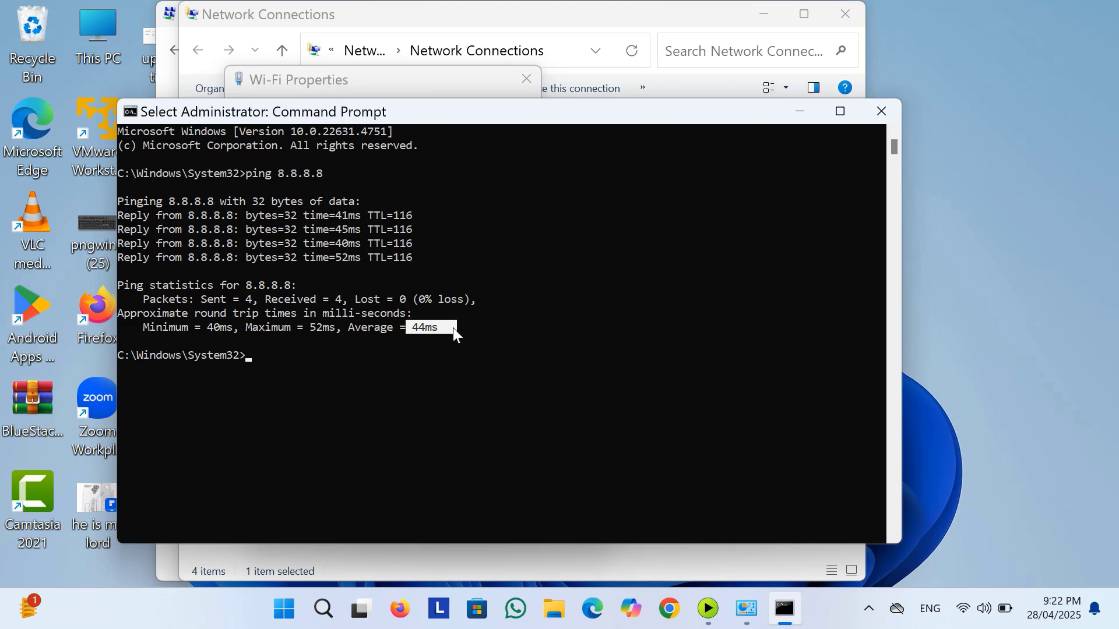
pyautogui.click(358, 355)
pyautogui.click(246, 355)
pyautogui.press('Escape')
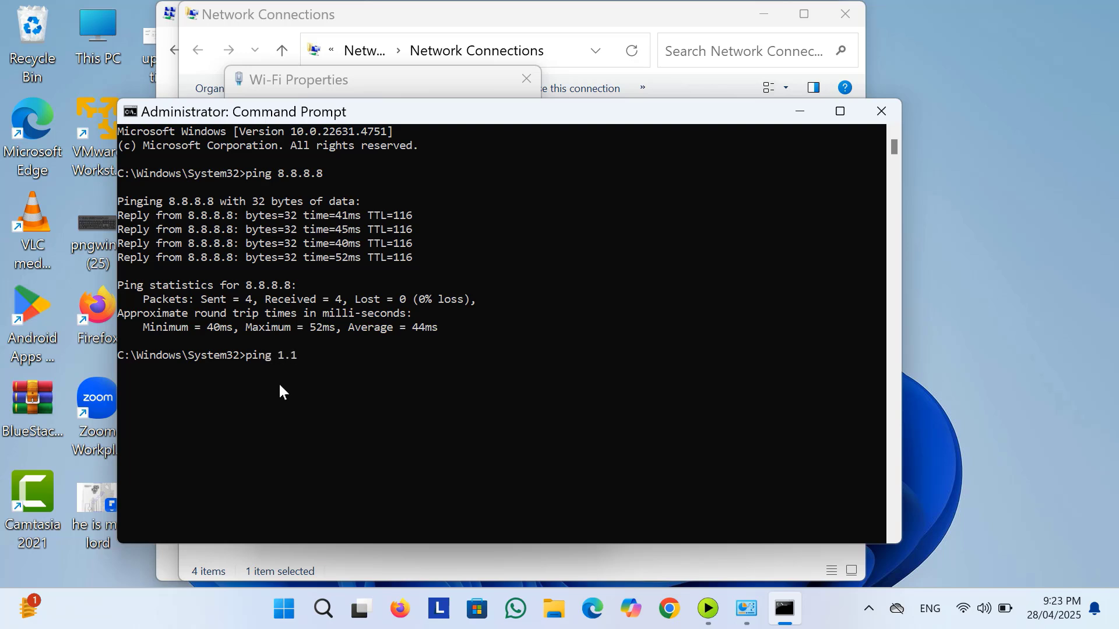
# Ping 1.1.1.1 from the command line and highlight its average round-trip time for comparison.
pyautogui.write('ping 1.1.1.1')
pyautogui.press('Return')
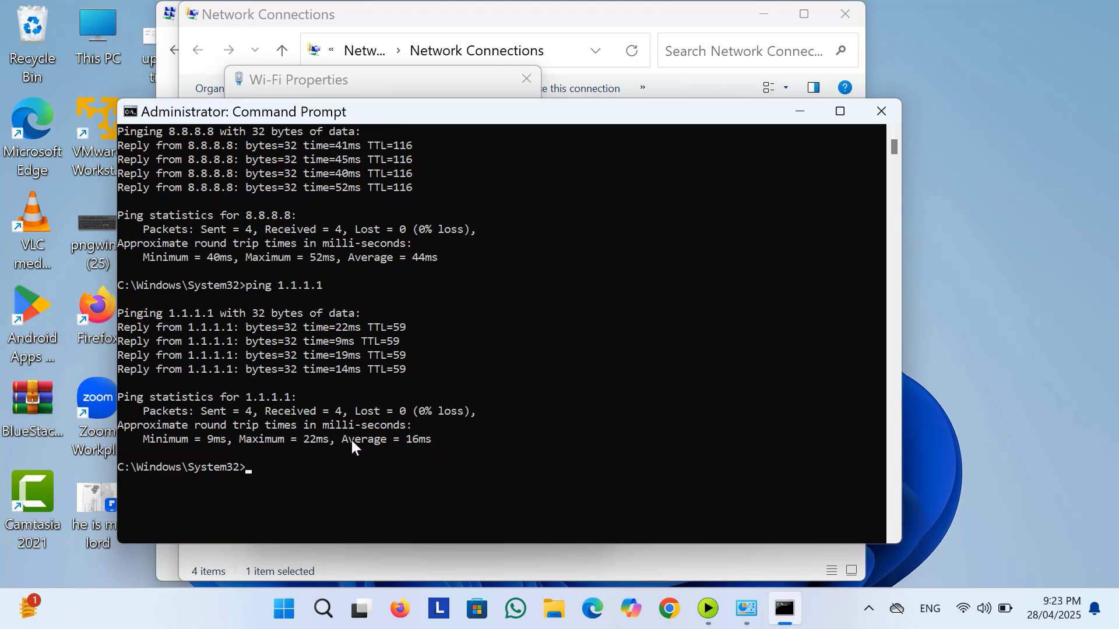
pyautogui.moveTo(340, 440); pyautogui.dragTo(436, 443)
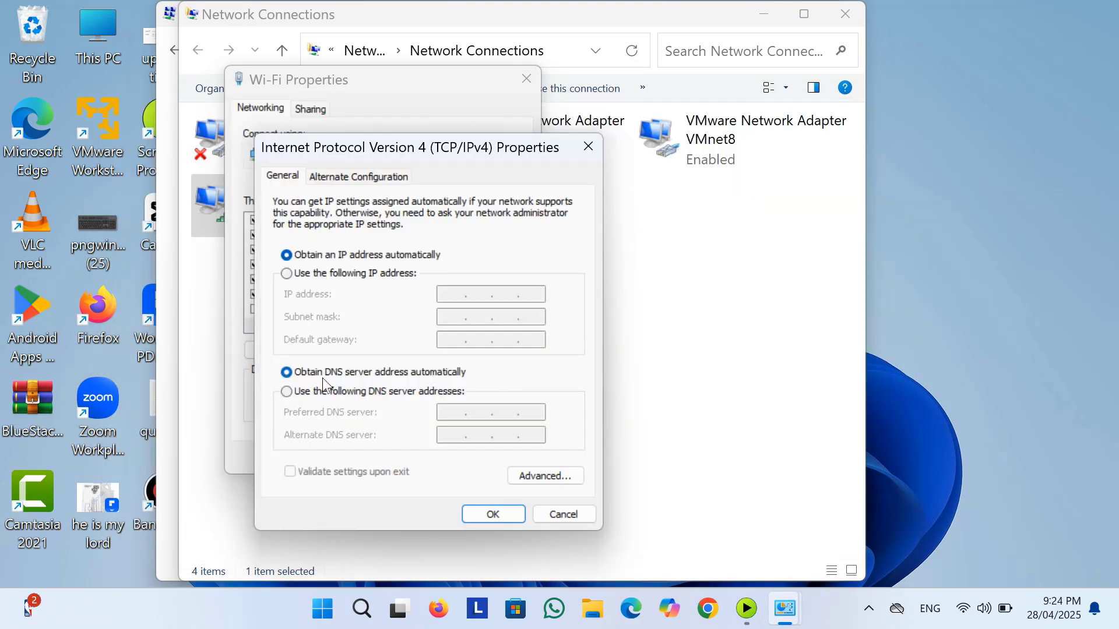
# Set the Wi-Fi connection's preferred DNS server to 1.1.1.1 and alternate to 1.0.0.1, and confirm the IPv4 and Wi-Fi properties.
pyautogui.click(316, 391)
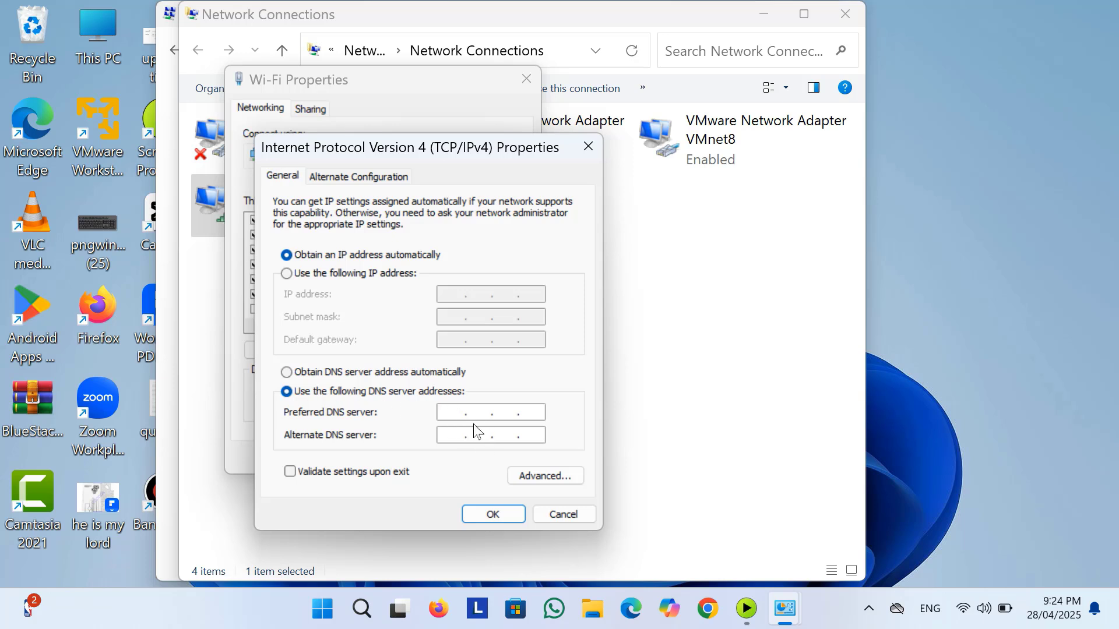
pyautogui.write('1.1.1.1')
pyautogui.click(459, 437)
pyautogui.write('1.0')
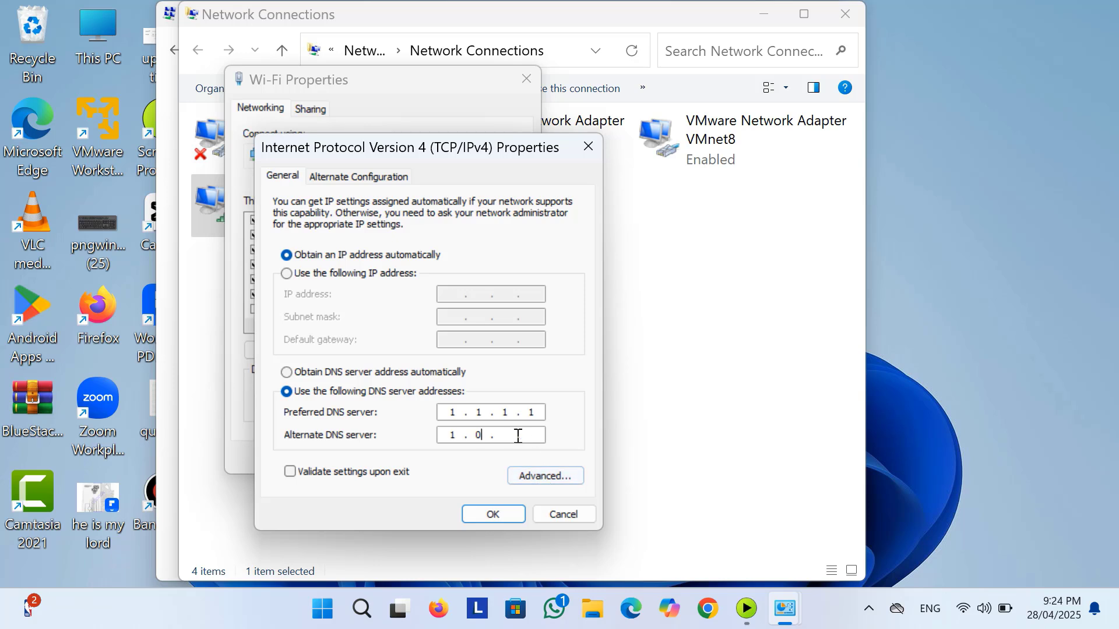
pyautogui.write('.0.1')
pyautogui.click(492, 515)
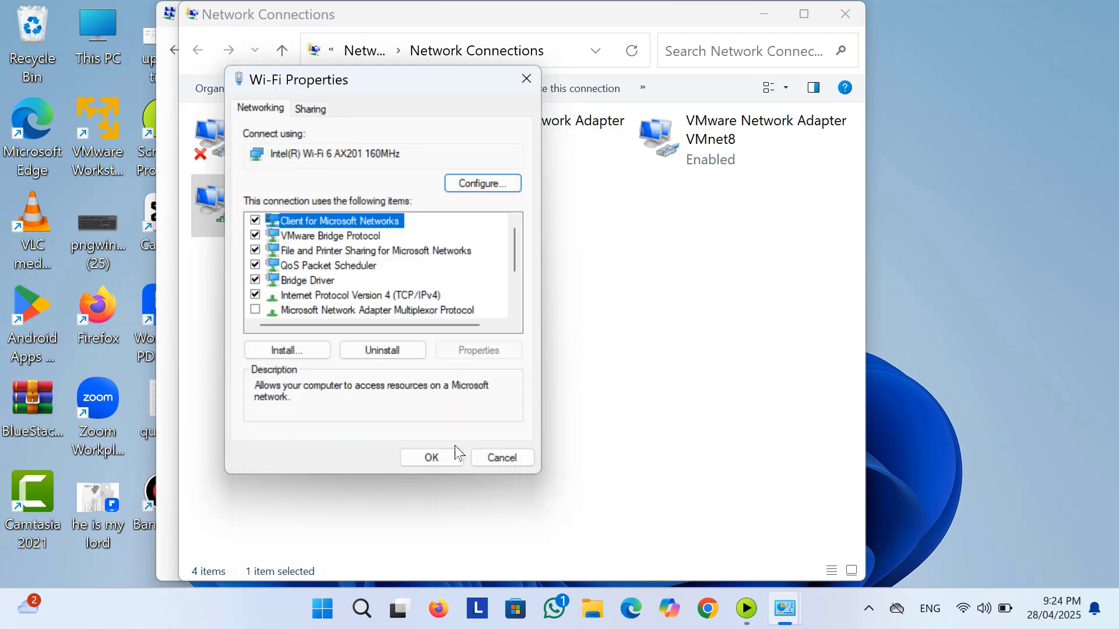
pyautogui.click(439, 457)
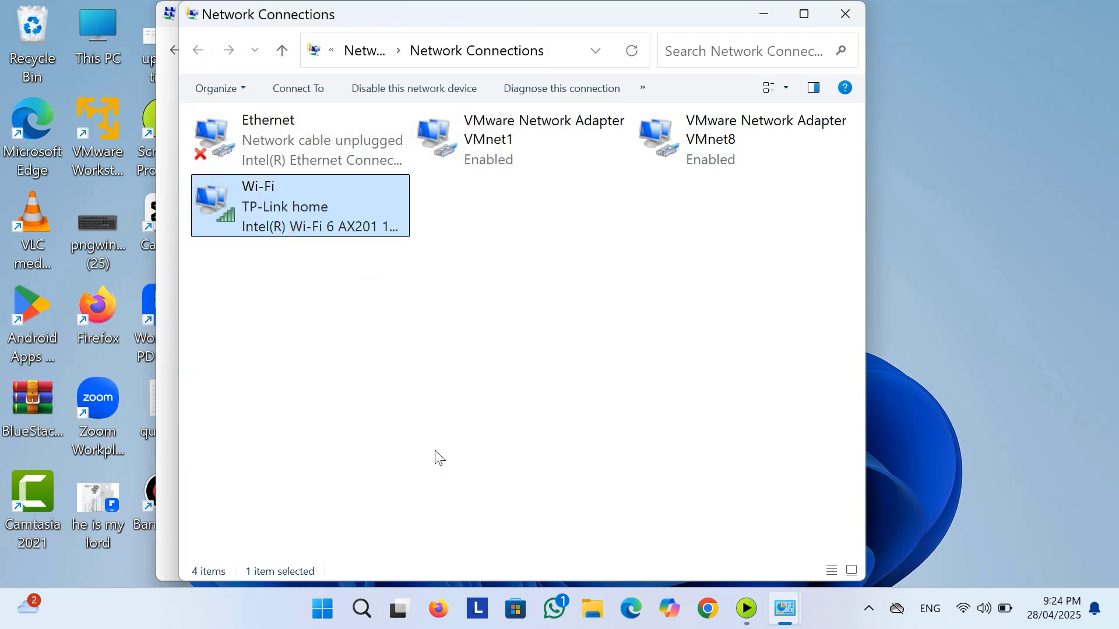
# Open the advanced settings of the Intel(R) Wi-Fi 6 AX201 160MHz adapter from the Wi-Fi connection's properties.
pyautogui.click(486, 375)
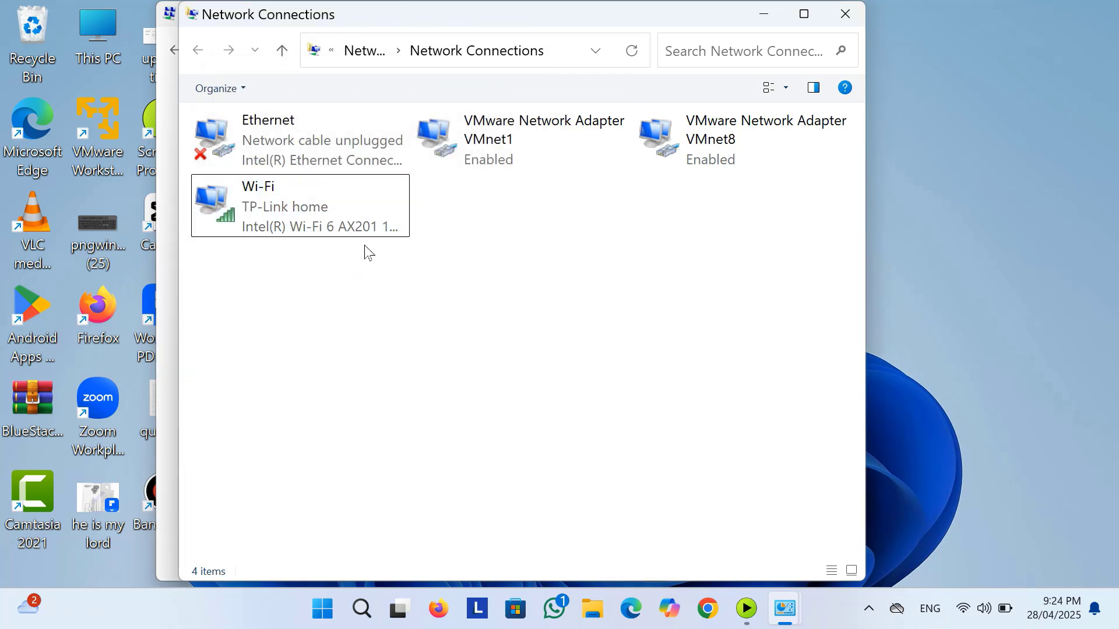
pyautogui.click(349, 211)
pyautogui.rightClick(350, 216)
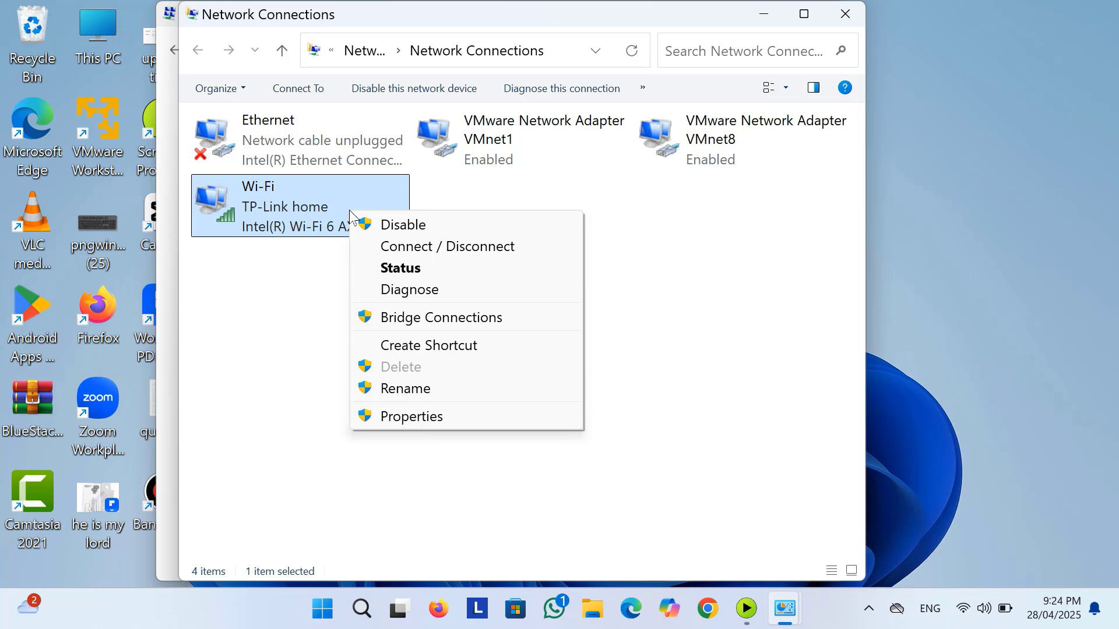
pyautogui.click(408, 417)
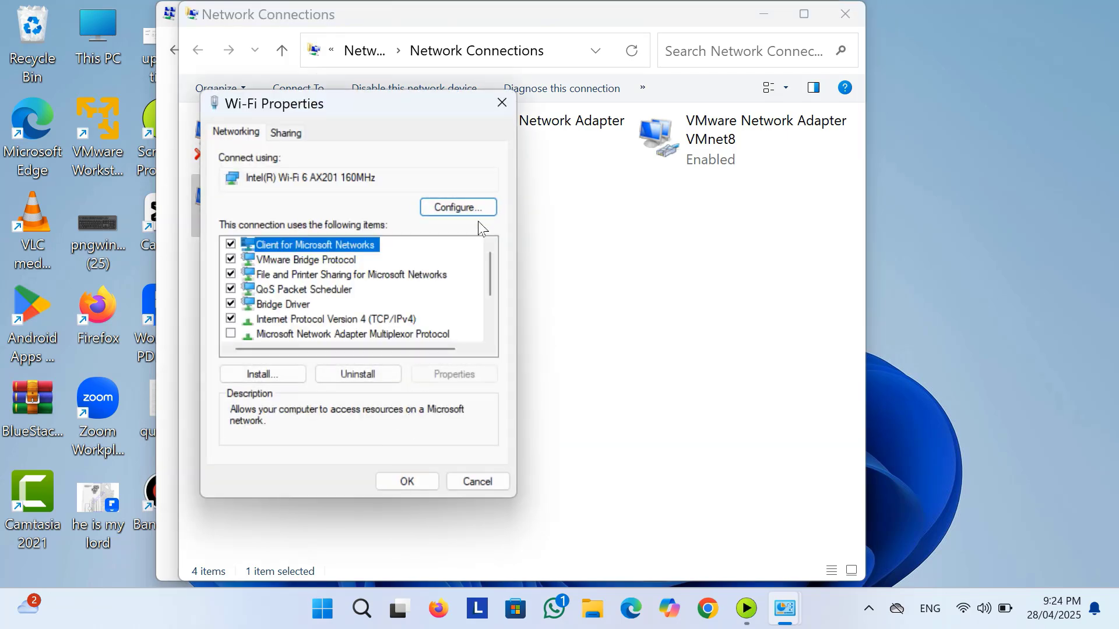
pyautogui.click(455, 209)
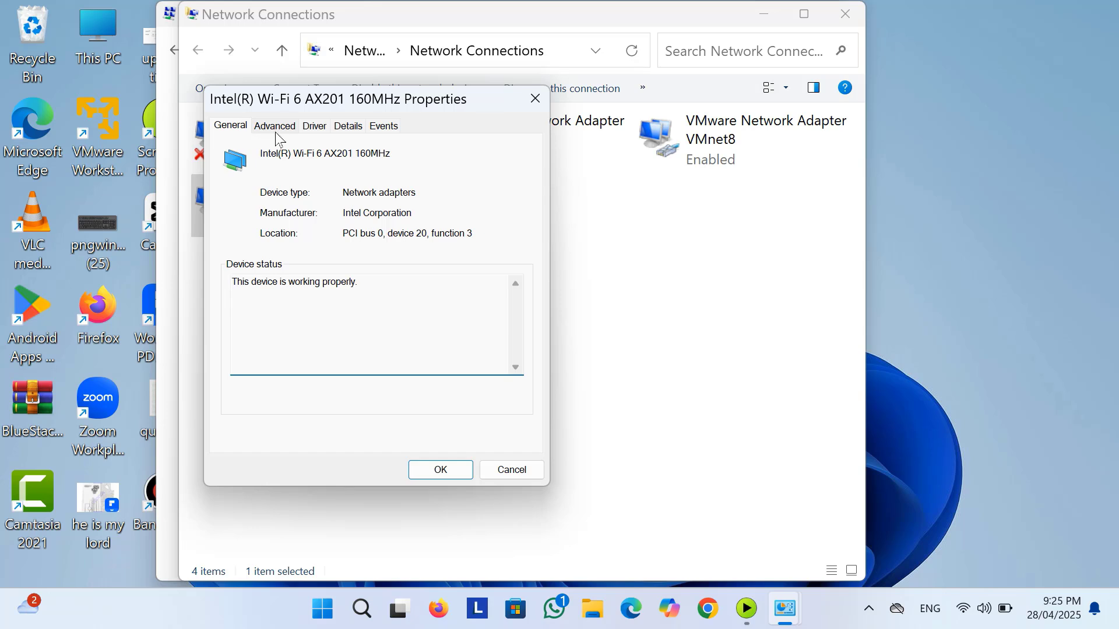
pyautogui.click(276, 127)
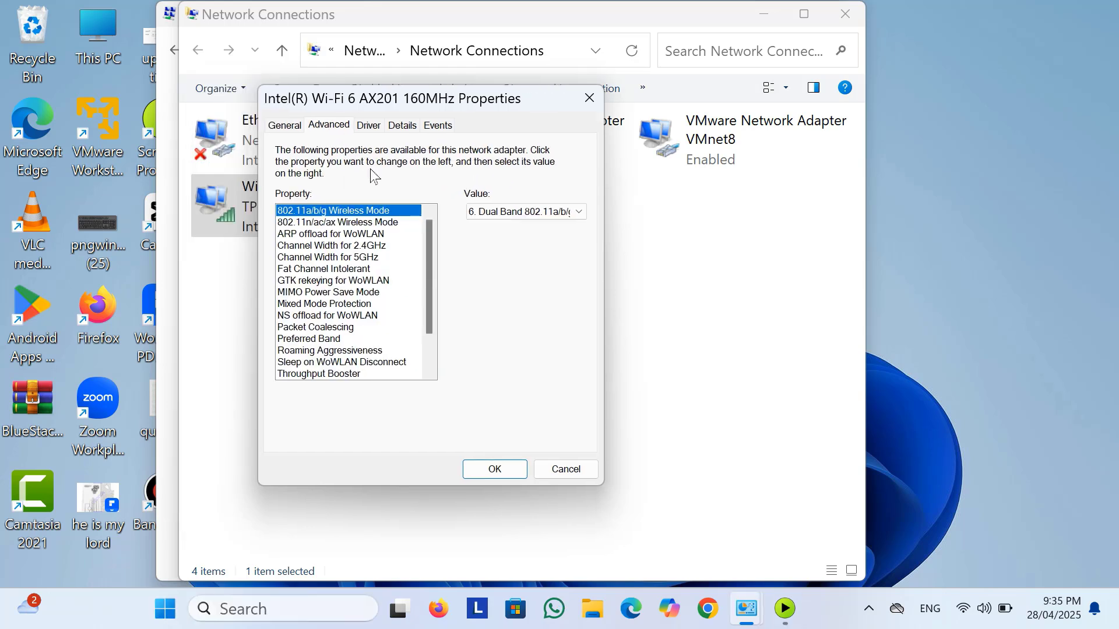
# Review the 2.4GHz and 5GHz channel widths and Fat Channel Intolerant, and choose a value for the adapter's Preferred Band.
pyautogui.click(355, 246)
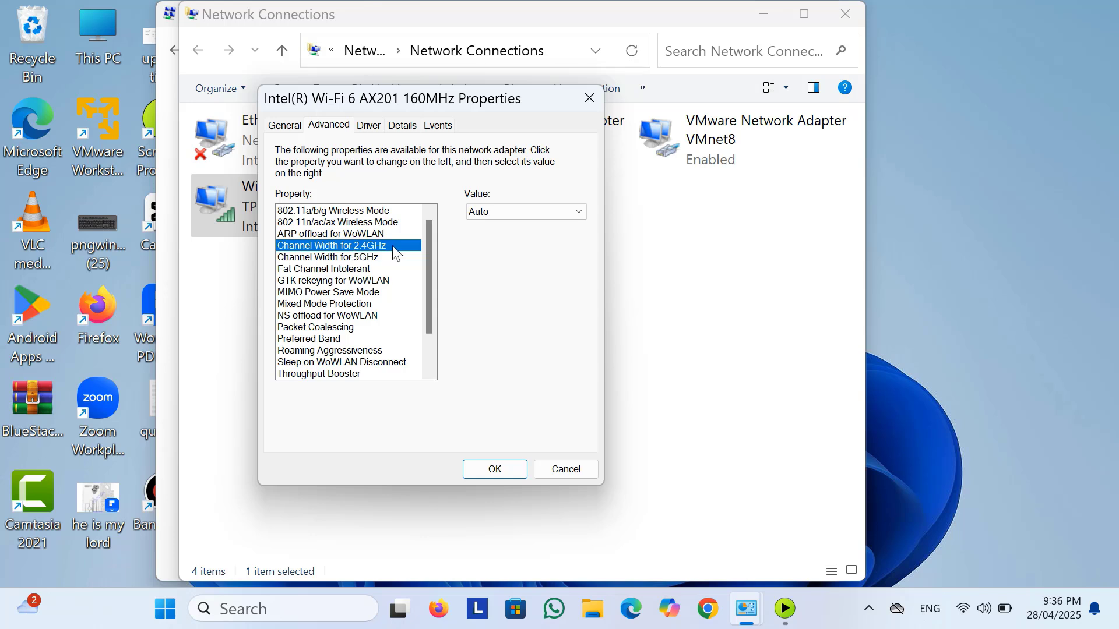
pyautogui.click(364, 256)
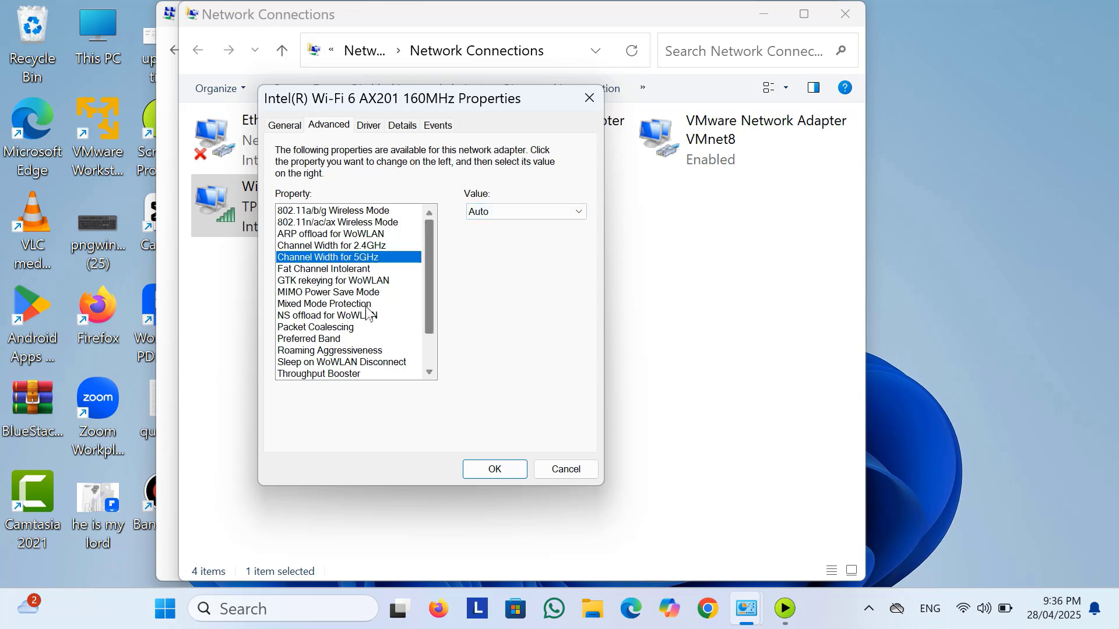
pyautogui.click(341, 269)
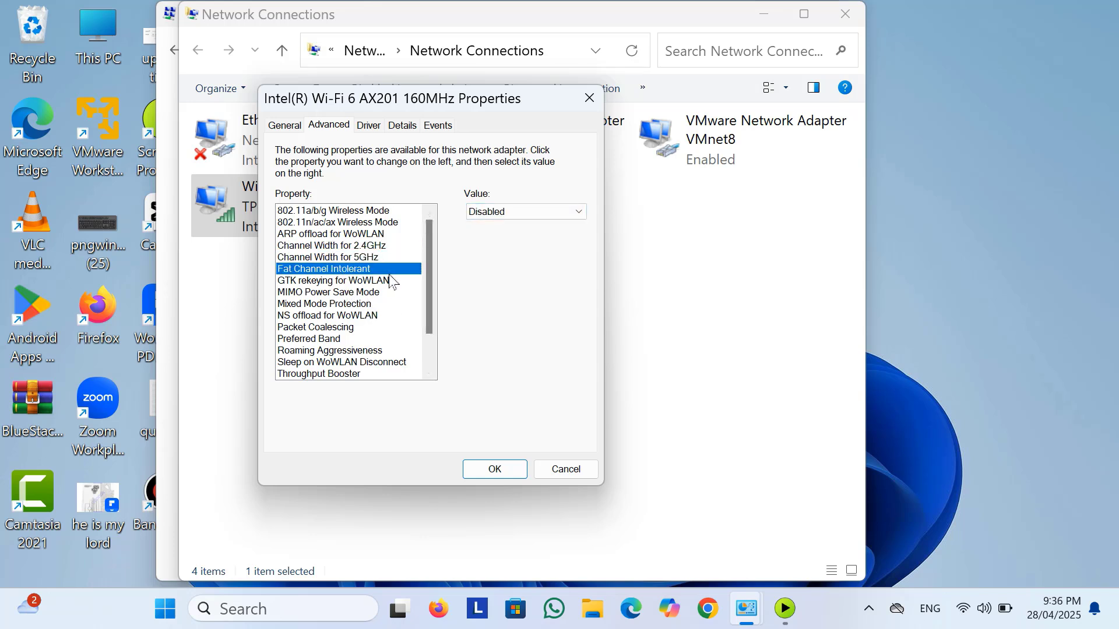
pyautogui.click(336, 339)
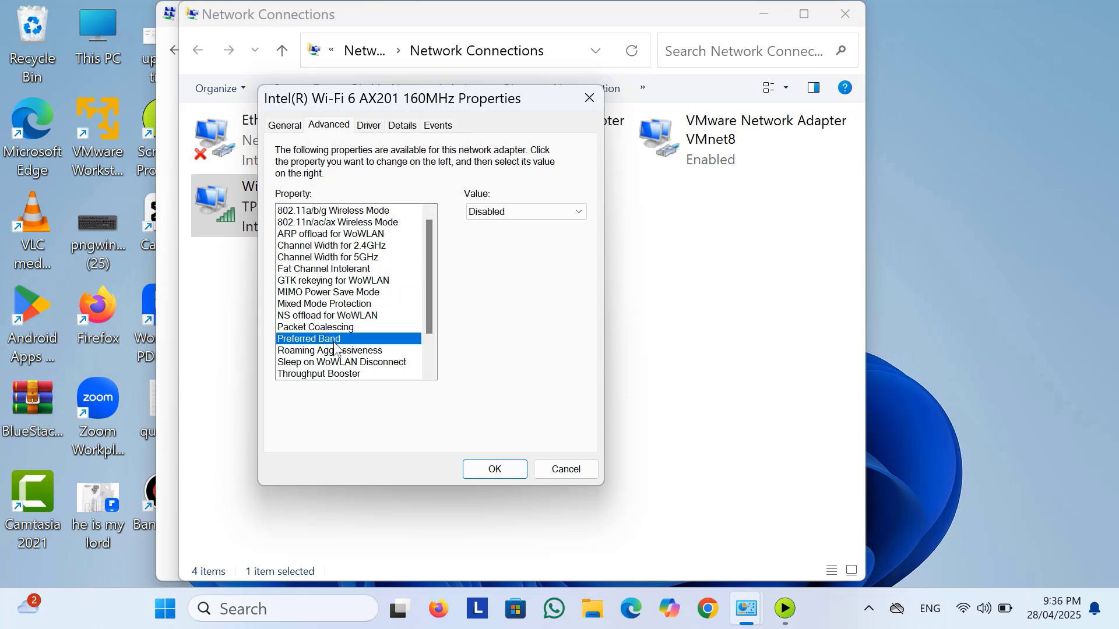
pyautogui.click(532, 213)
pyautogui.click(533, 250)
# Set the adapter's Roaming Aggressiveness to 1. Lowest.
pyautogui.click(388, 350)
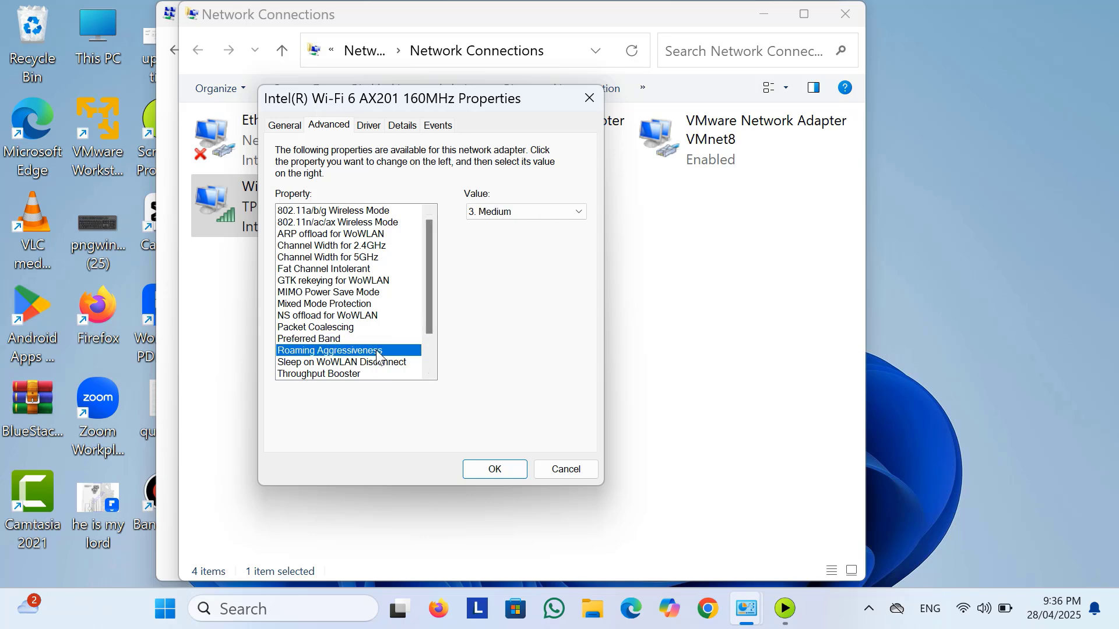
pyautogui.click(529, 213)
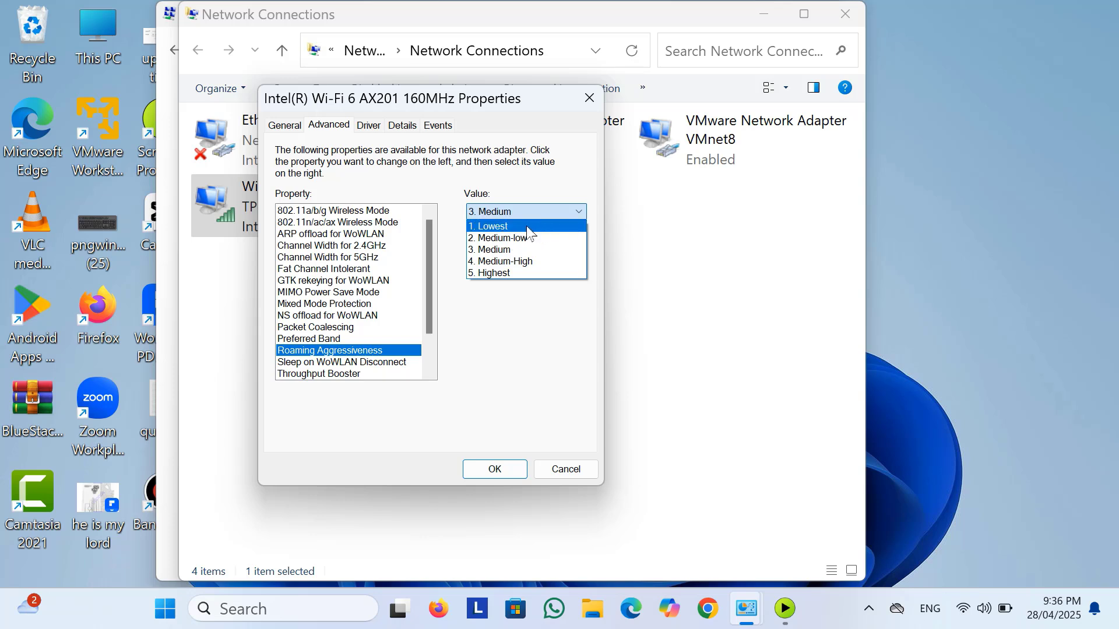
pyautogui.click(528, 230)
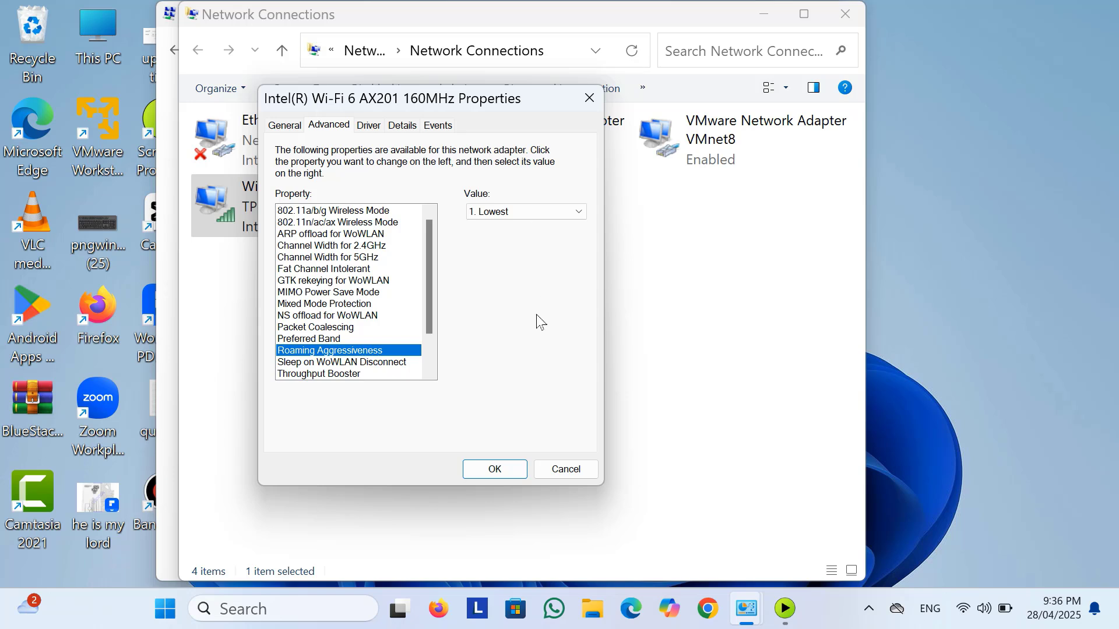
# Check the Throughput Booster property and confirm the adapter's advanced settings.
pyautogui.scroll(-2, 350, 326)
pyautogui.click(348, 328)
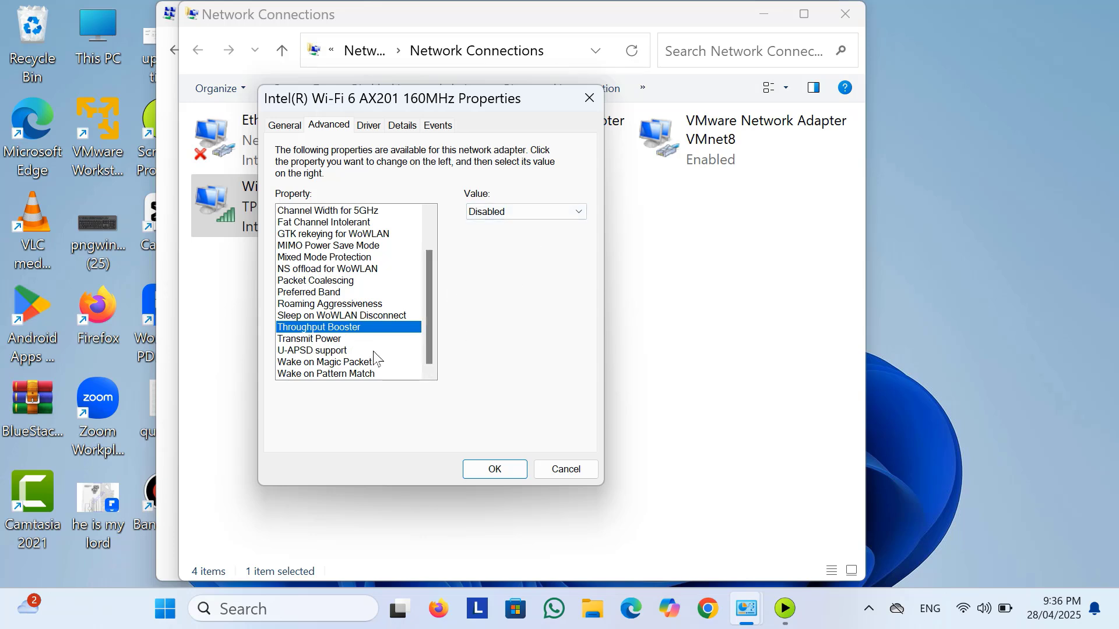
pyautogui.scroll(2, 373, 357)
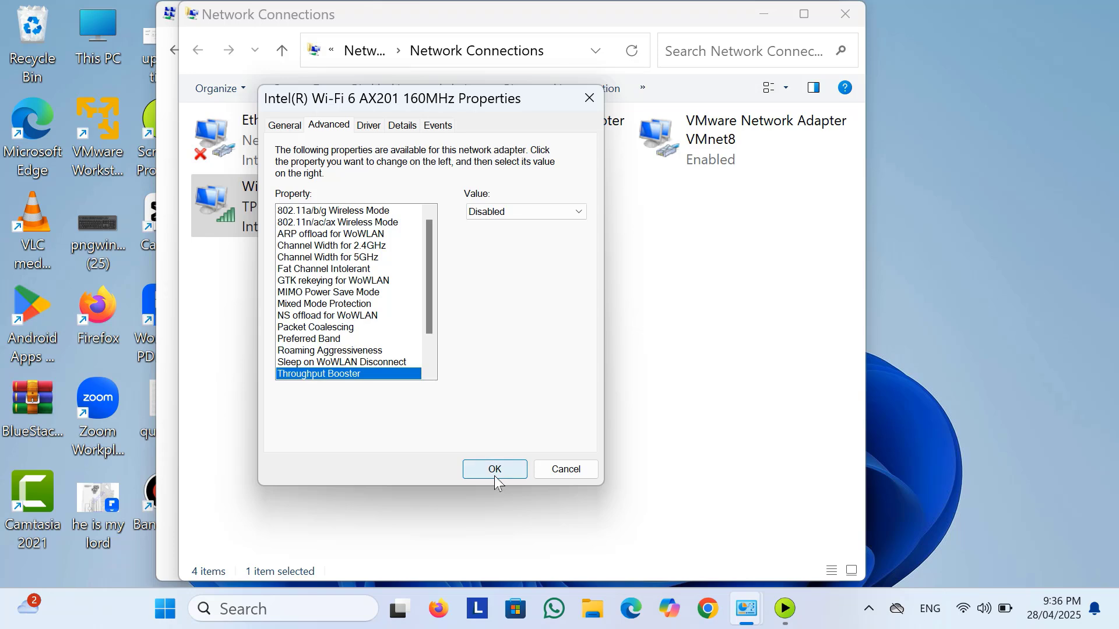
pyautogui.click(495, 470)
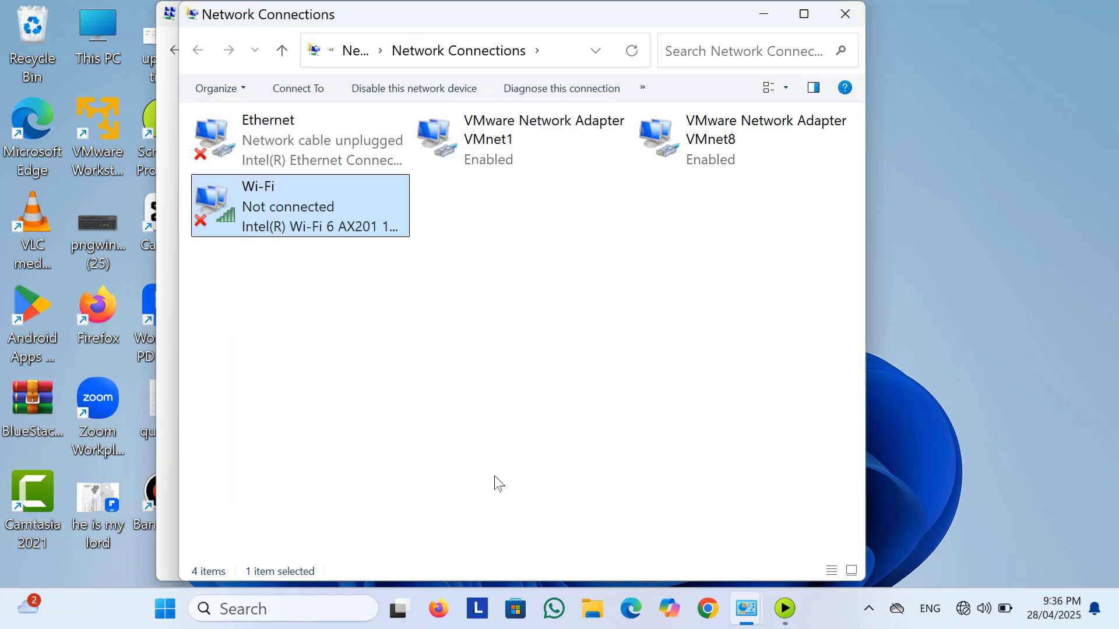